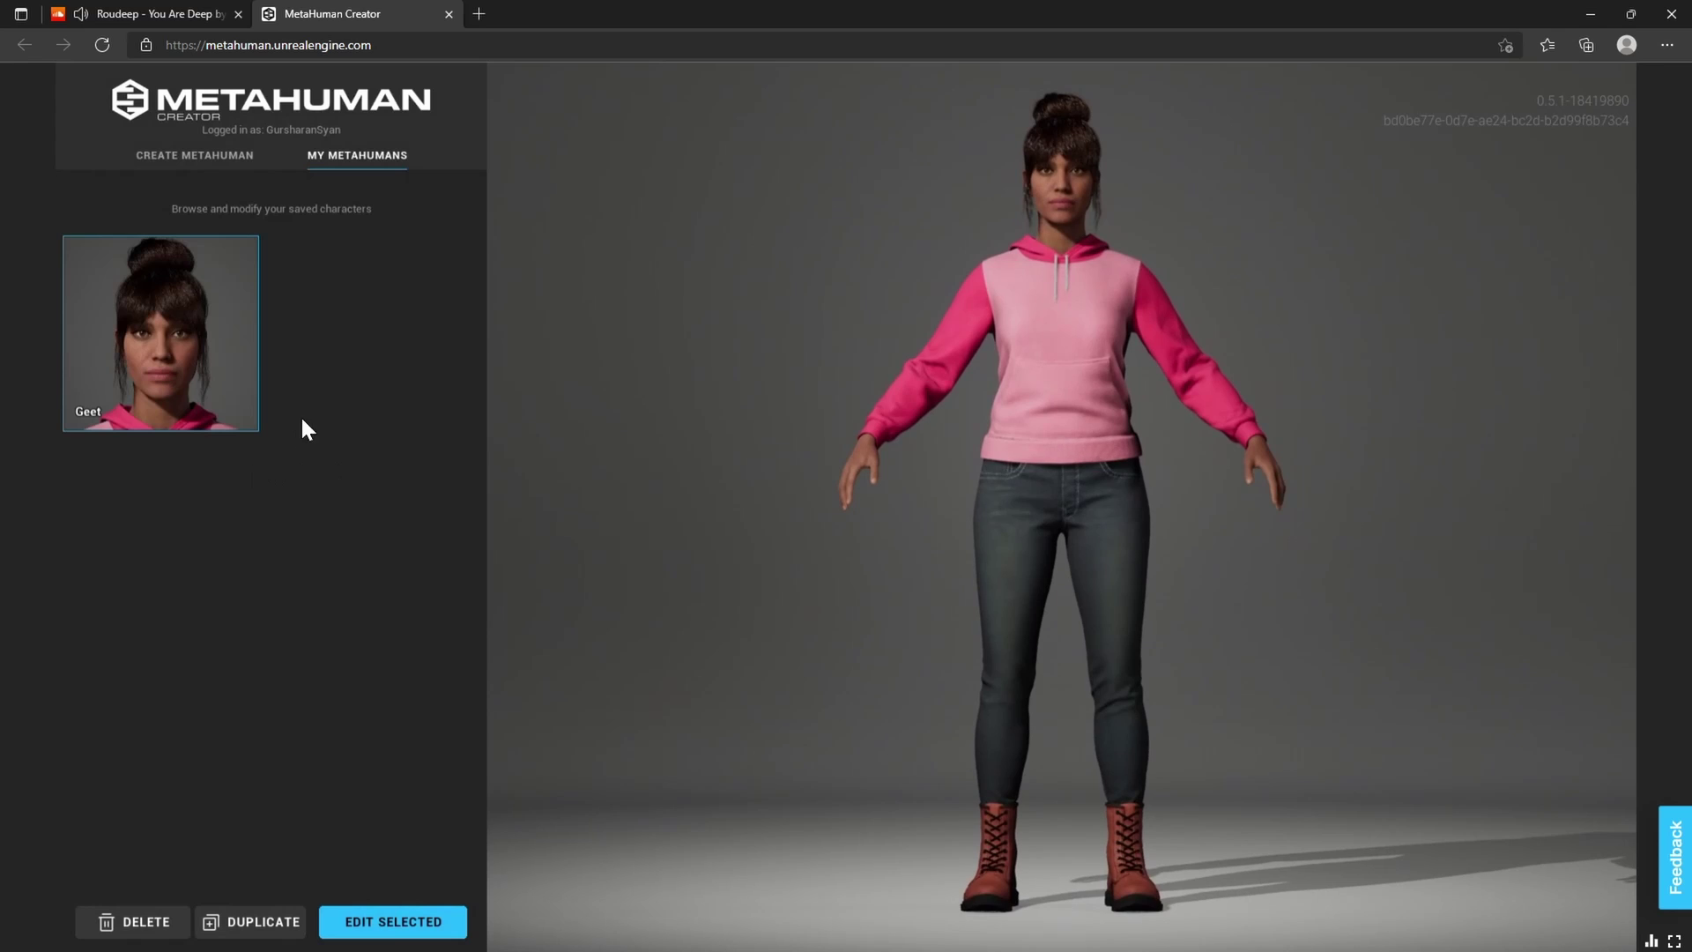
- Open the saved MetaHuman for editing and adjust its skin colour with the preview animation stopped
{"action": "left_click", "coordinate": [405, 922]}
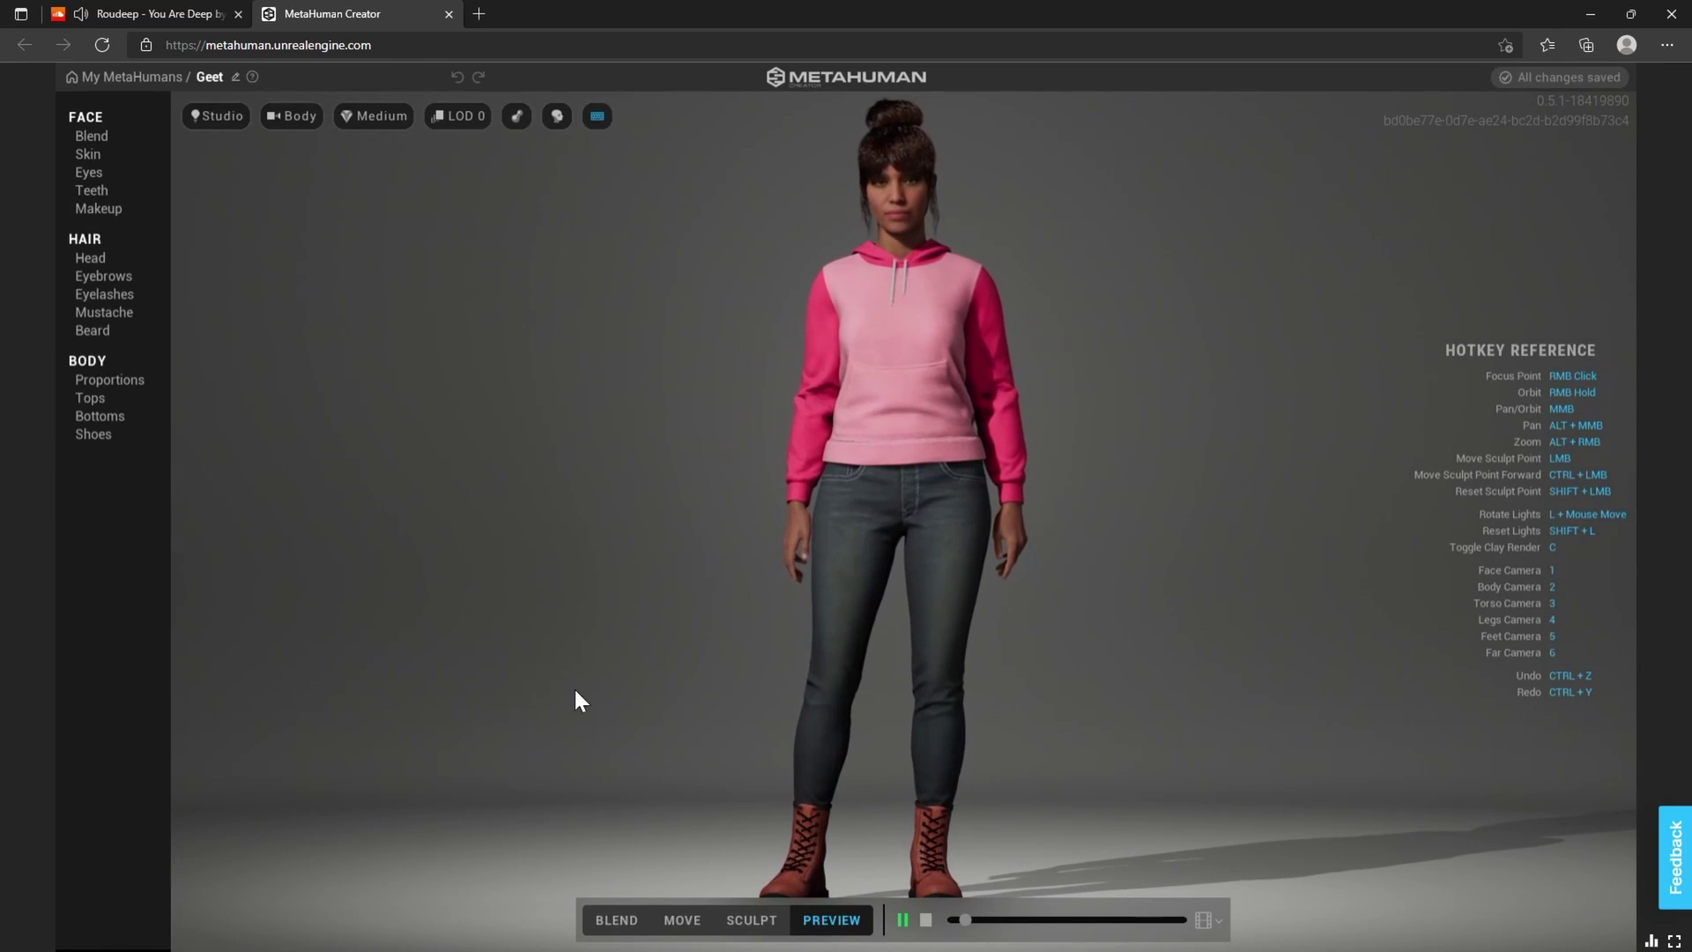
{"action": "left_click", "coordinate": [112, 149]}
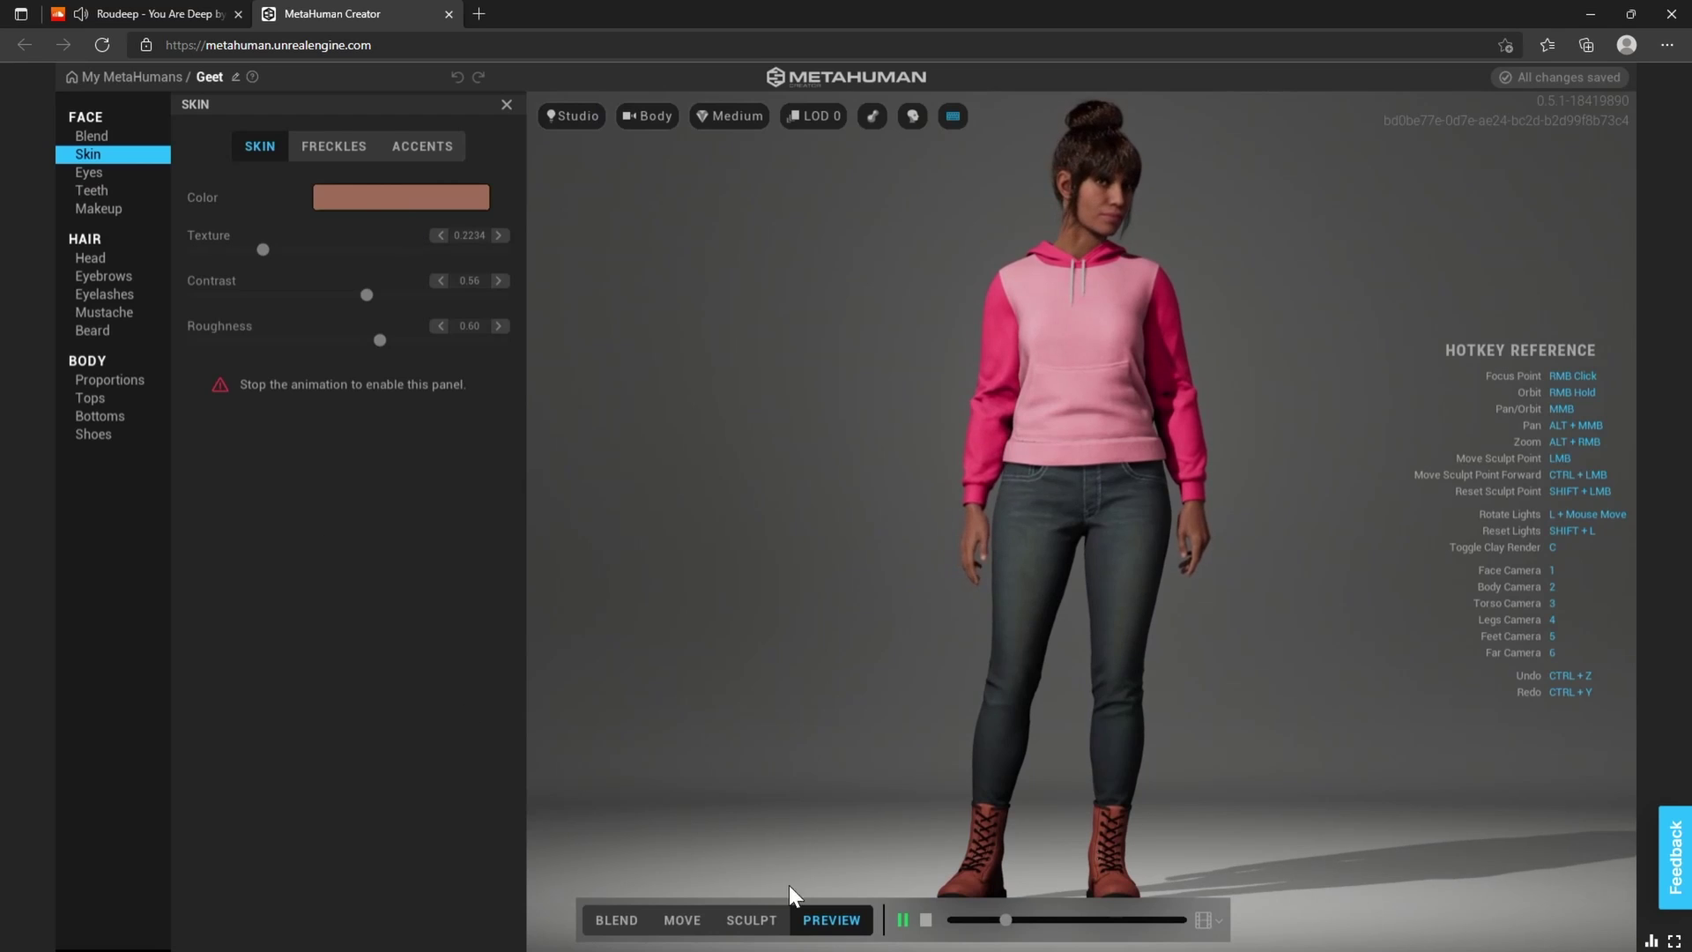
{"action": "left_click", "coordinate": [927, 919]}
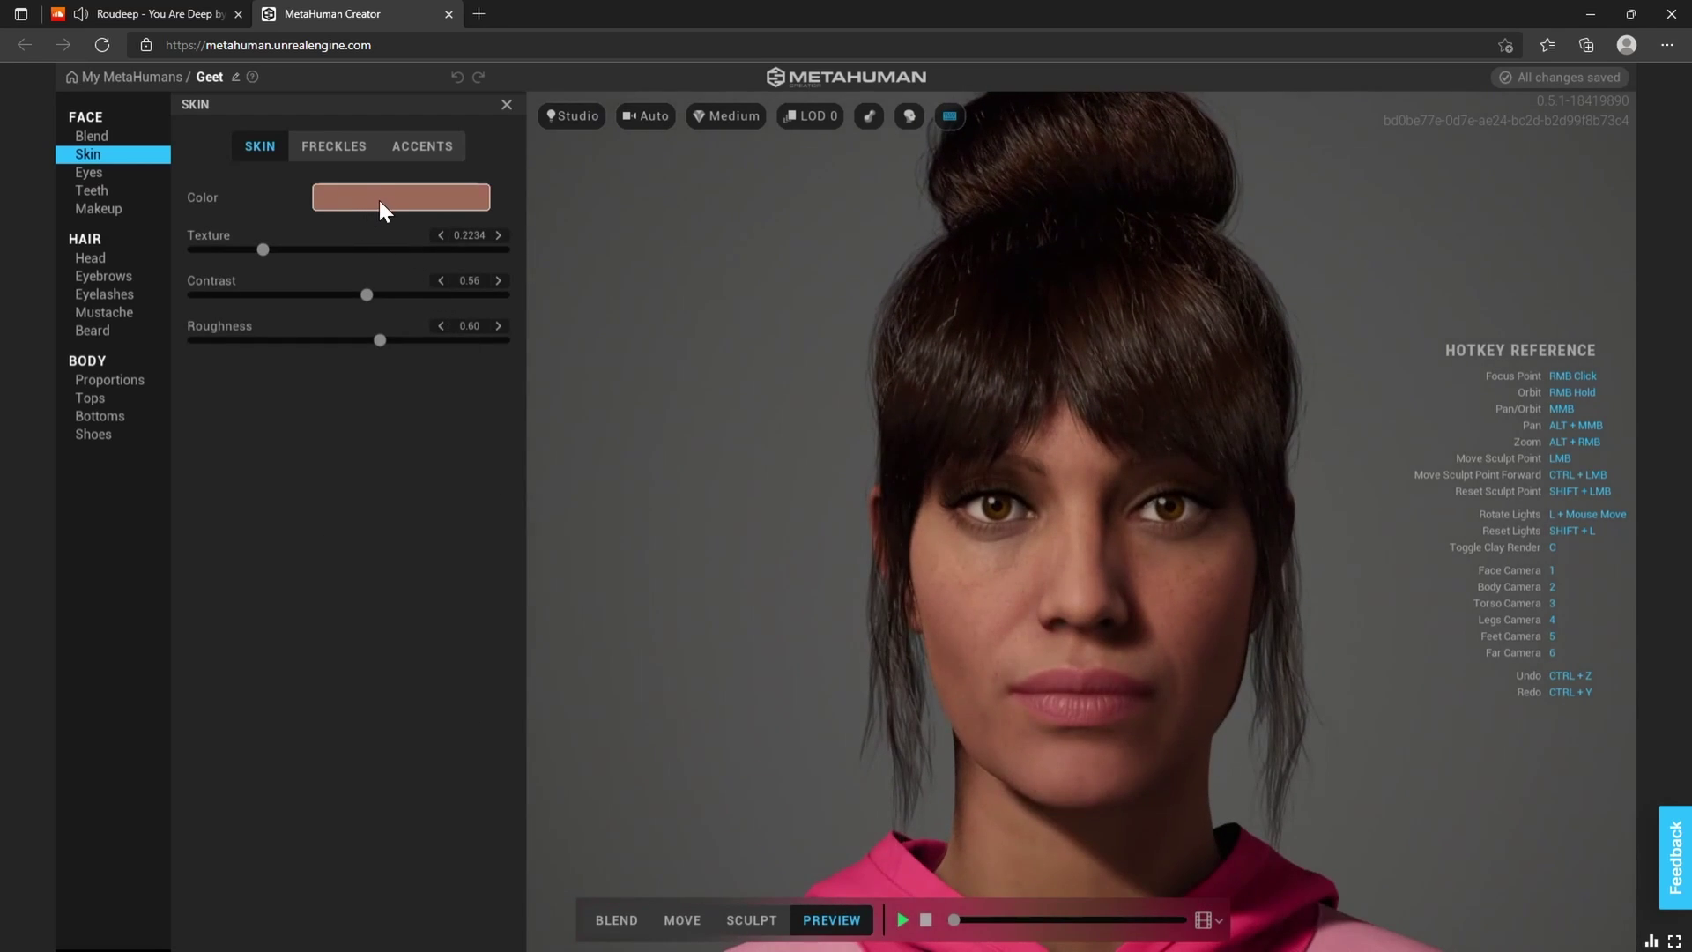
{"action": "left_click", "coordinate": [380, 201]}
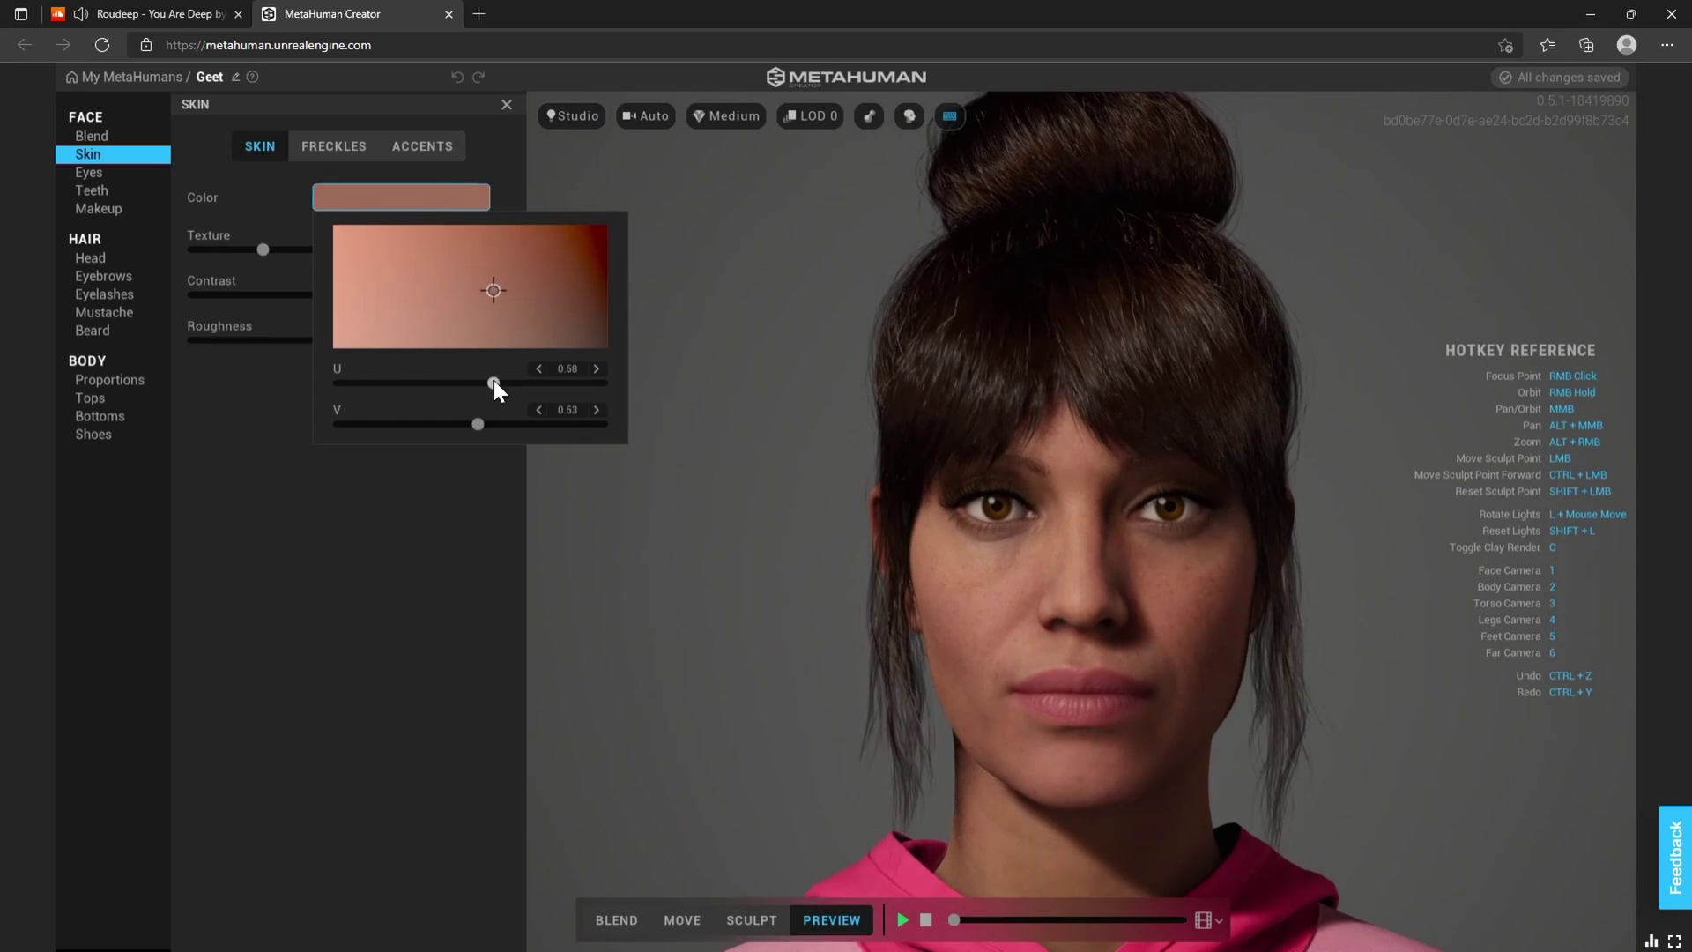
{"action": "left_click_drag", "start_coordinate": [494, 381], "coordinate": [457, 424]}
- Compare the freckle patterns and apply the second one, with strength 0.20 and saturation 0.59
{"action": "left_click", "coordinate": [335, 148]}
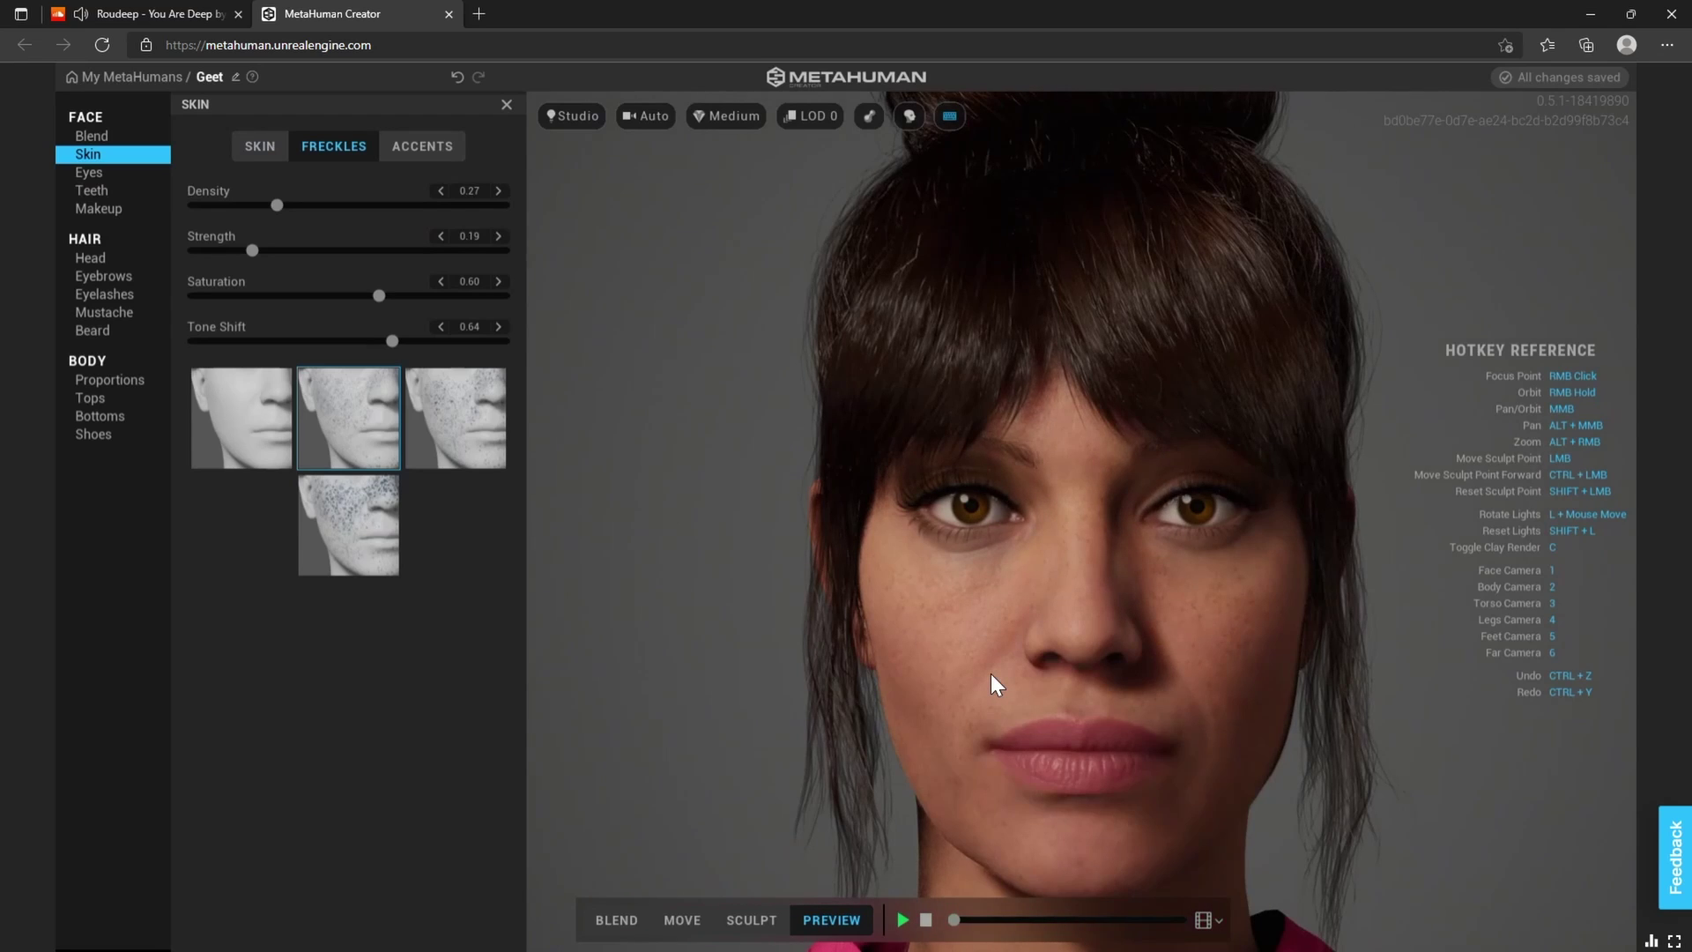
{"action": "scroll", "coordinate": [991, 674], "scroll_direction": "up", "scroll_amount": 3}
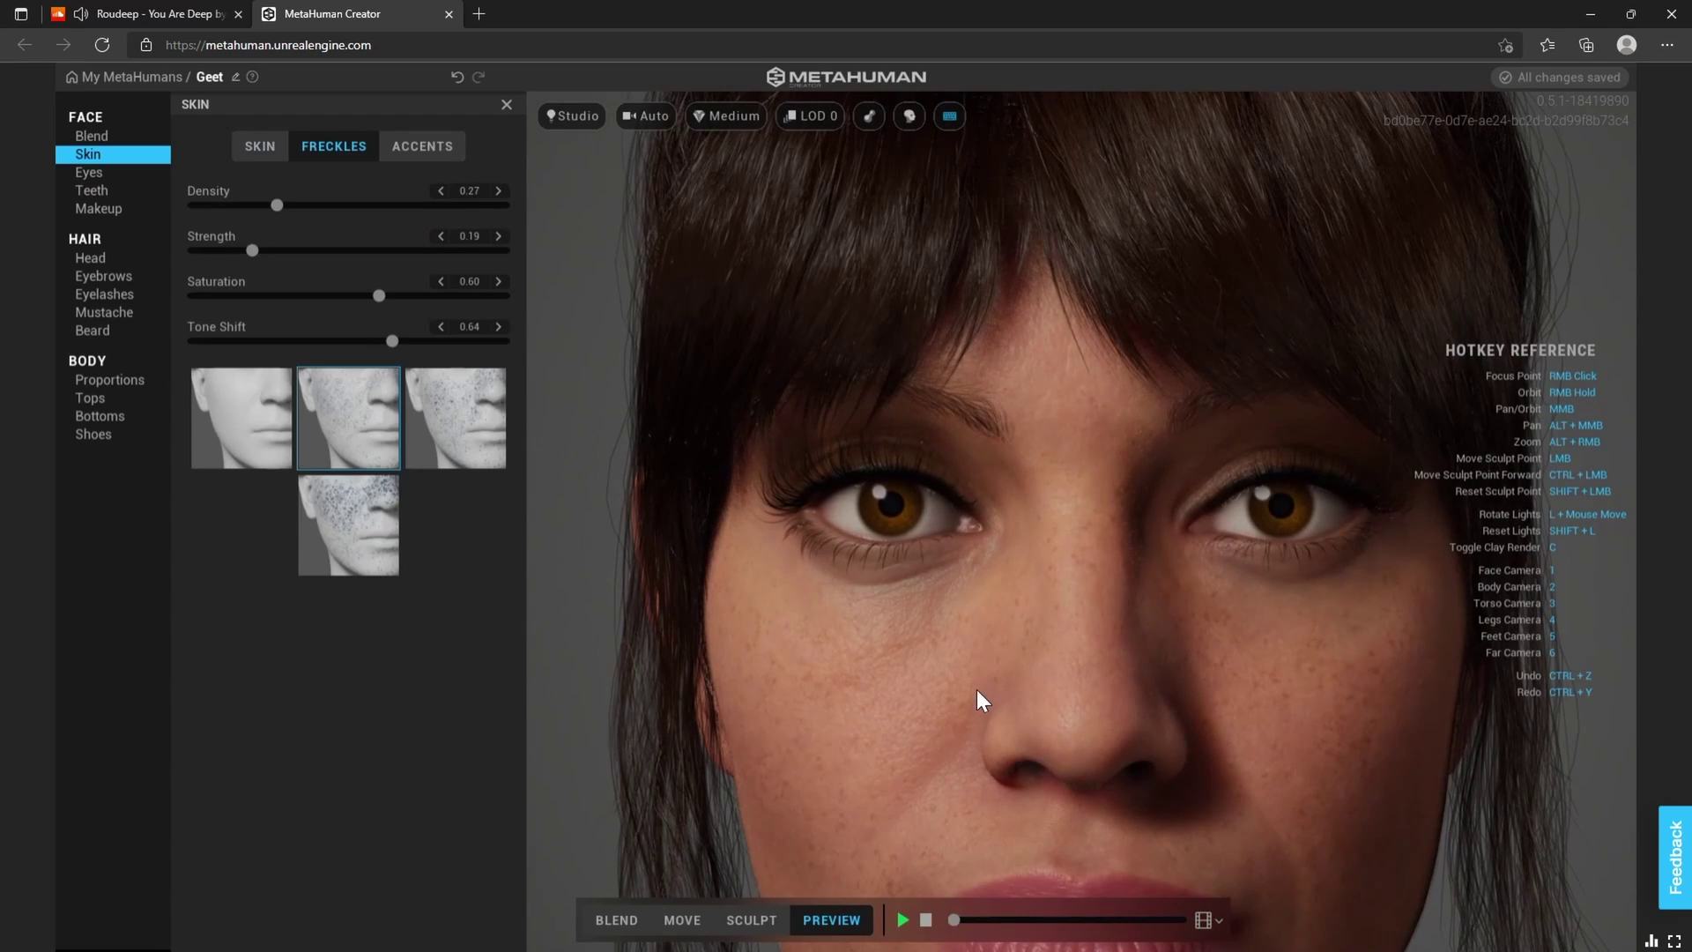
{"action": "right_click_drag", "start_coordinate": [977, 689], "coordinate": [1155, 630]}
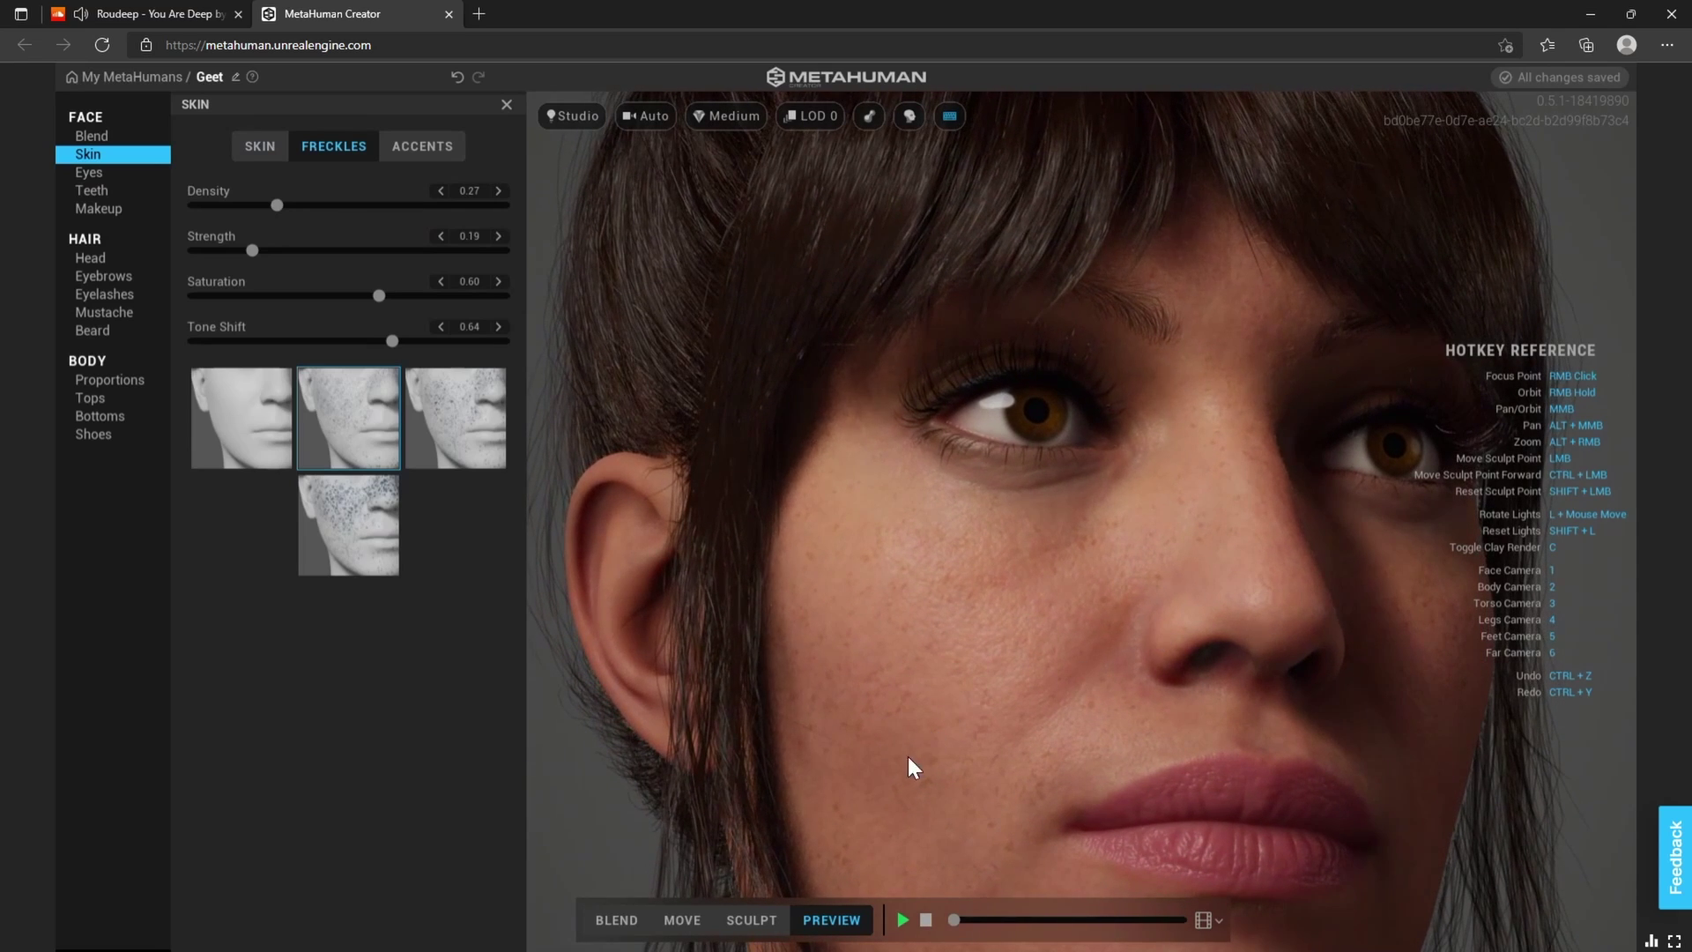
{"action": "left_click", "coordinate": [437, 444]}
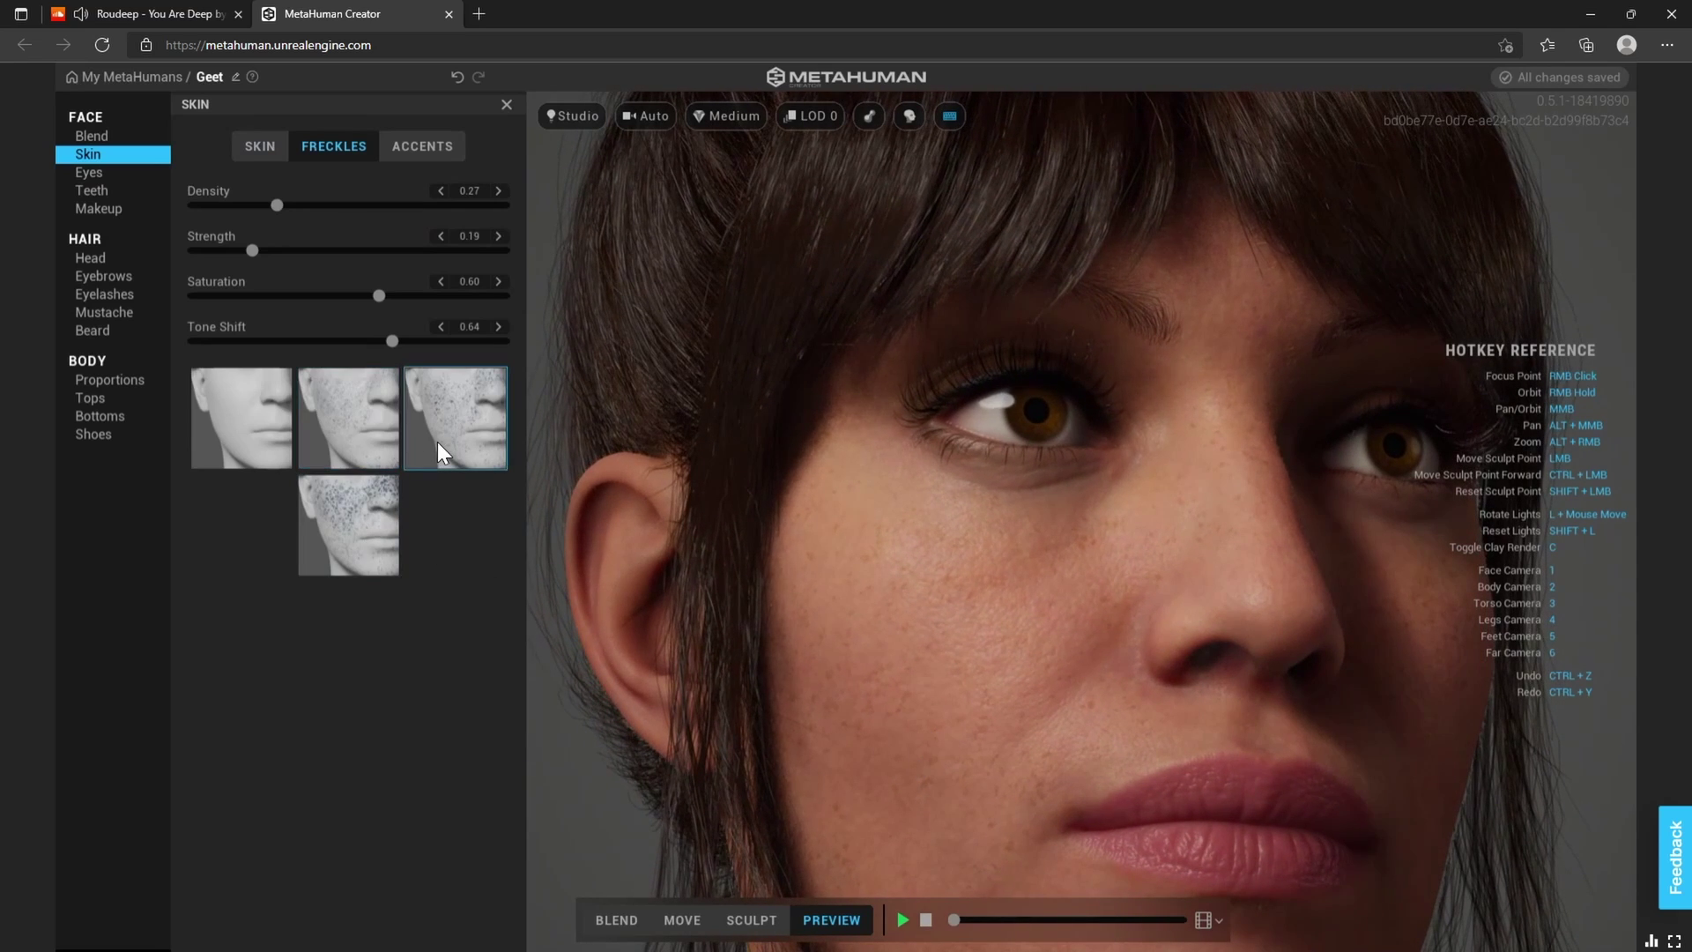
{"action": "left_click", "coordinate": [356, 435]}
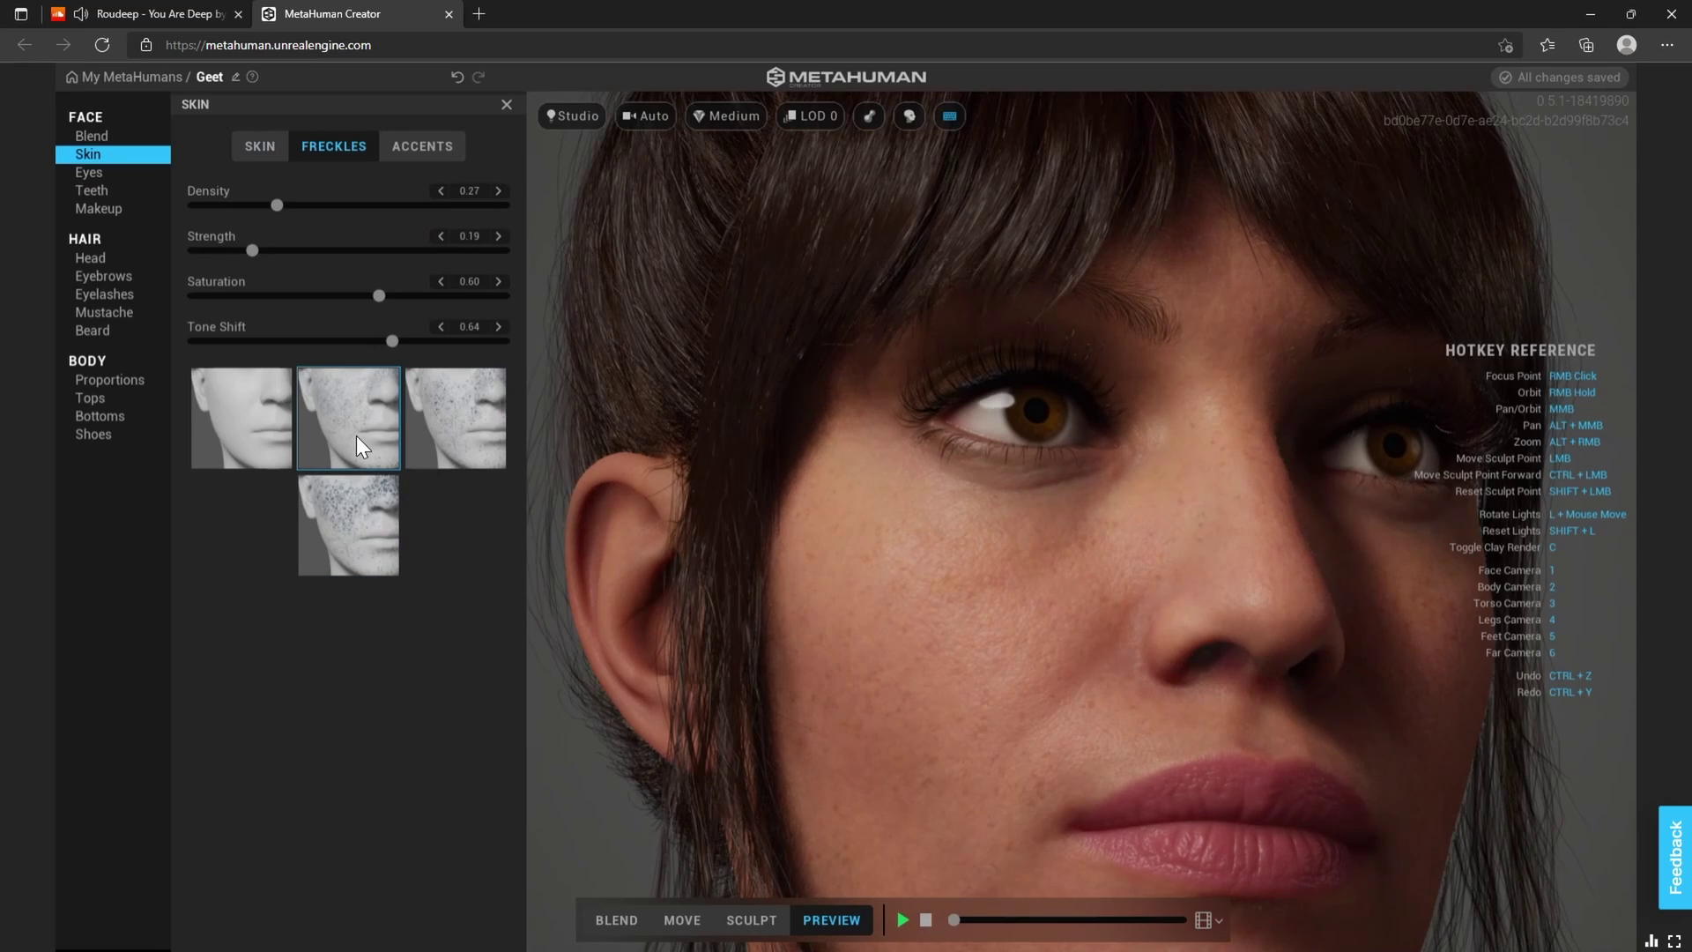
{"action": "left_click", "coordinate": [227, 446]}
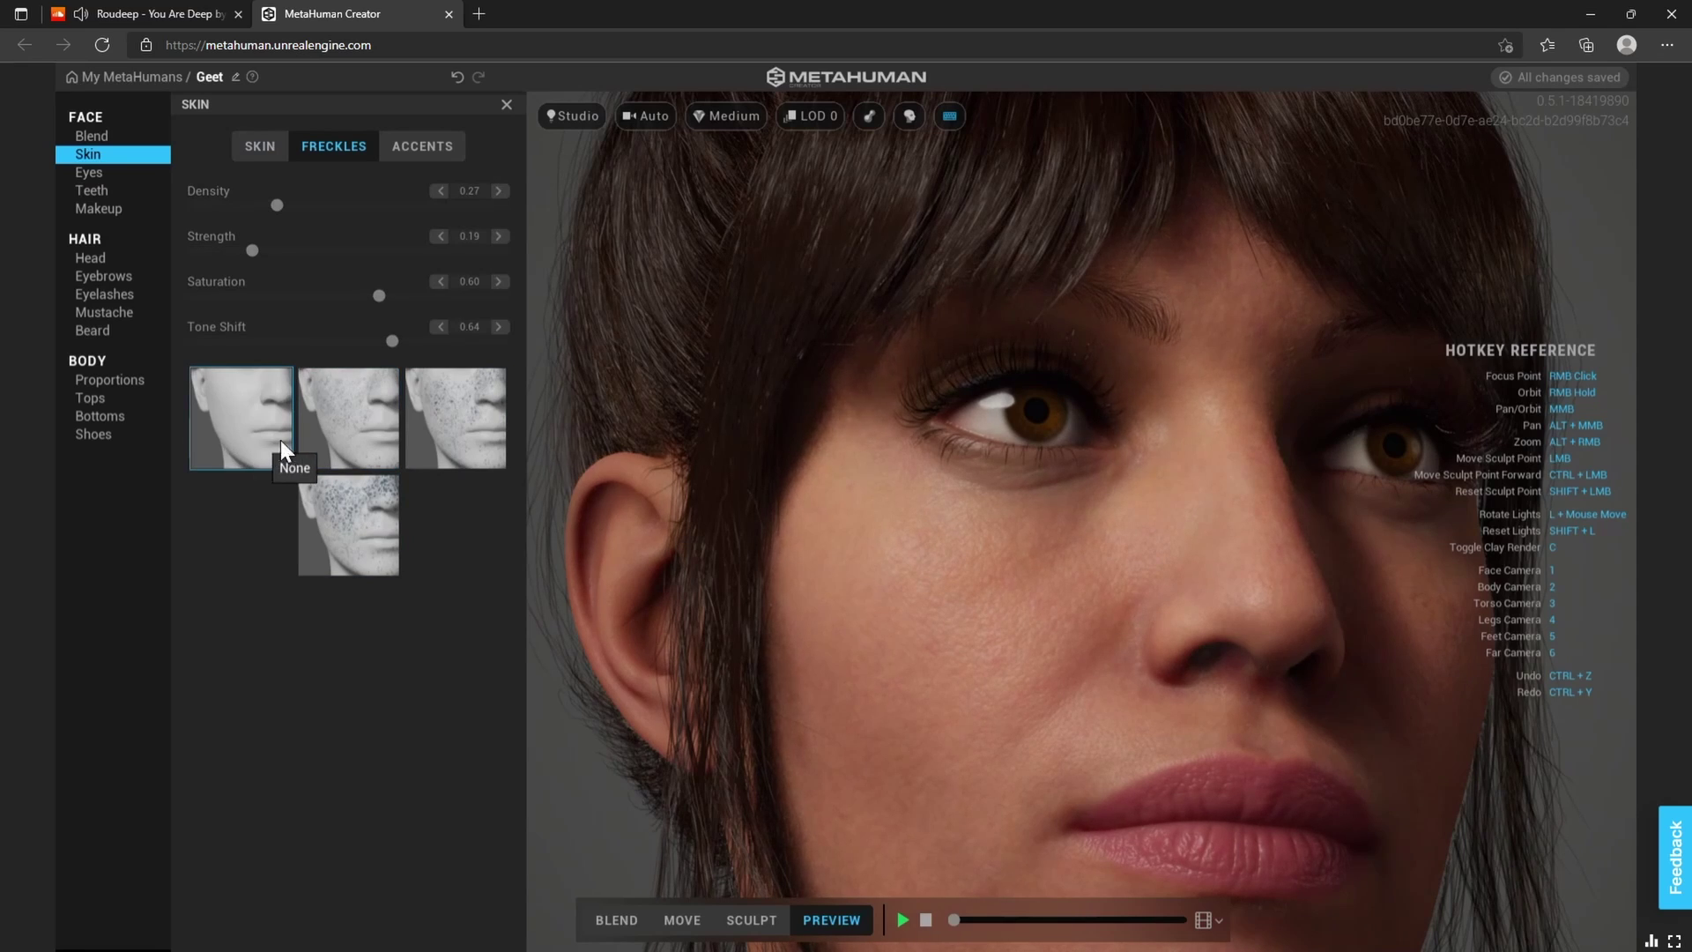
{"action": "left_click", "coordinate": [325, 434]}
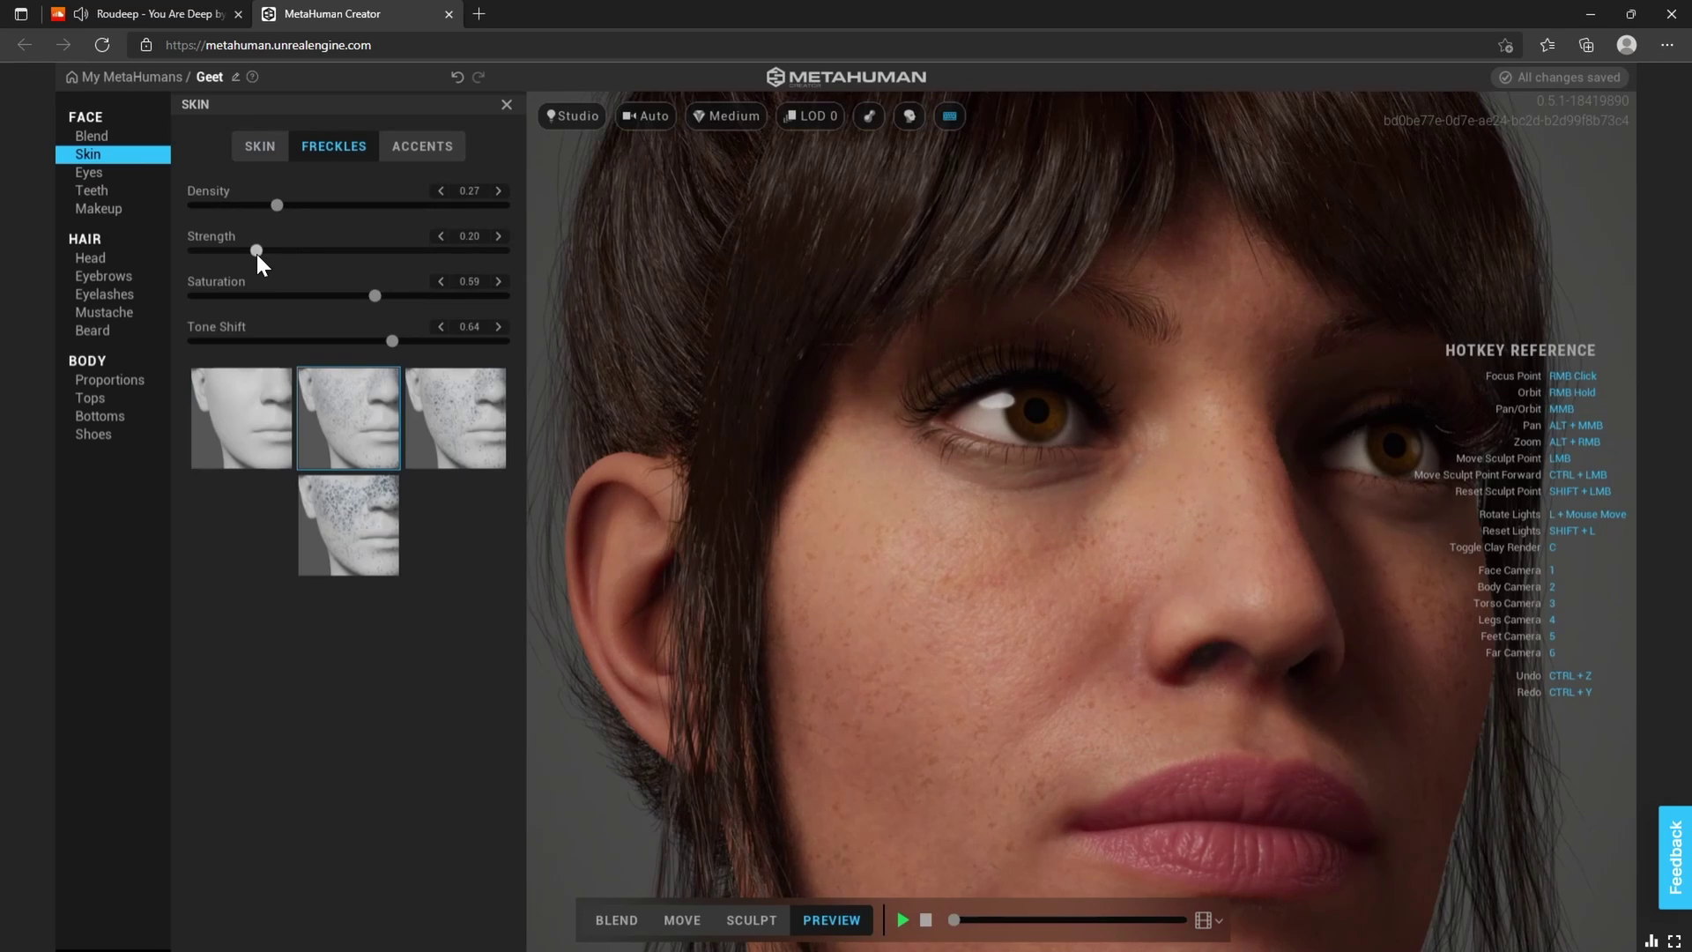
- Set the redness skin accent on both cheeks to 0.30 and inspect the face close up
{"action": "left_click", "coordinate": [412, 147]}
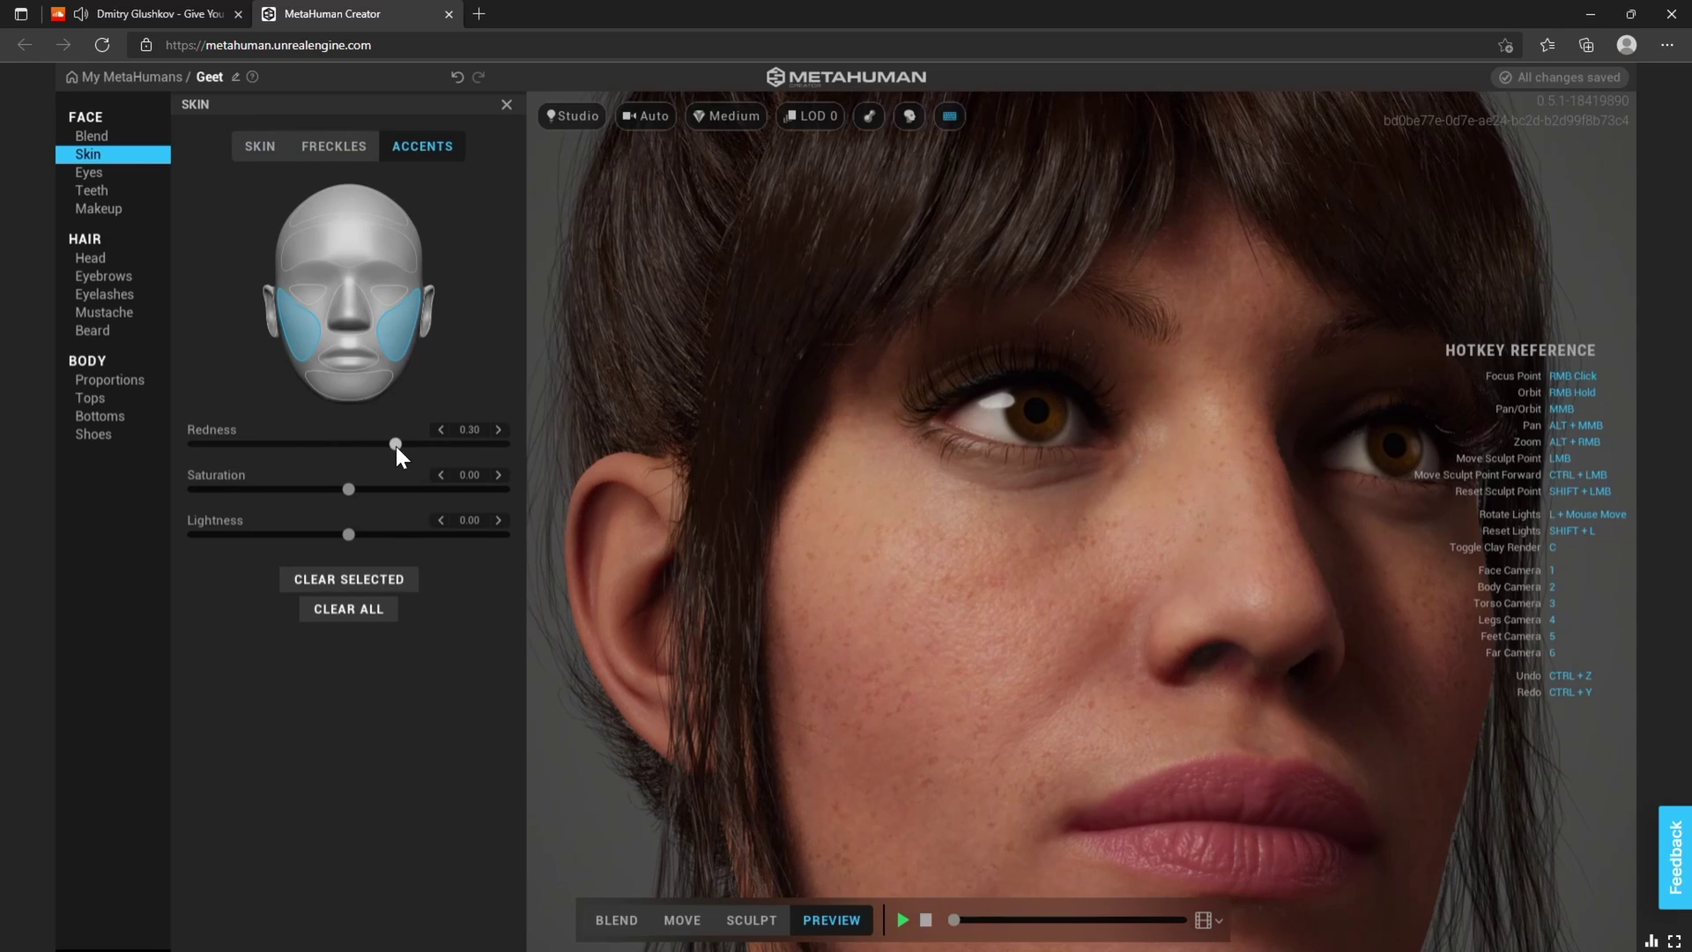
{"action": "key", "text": "1"}
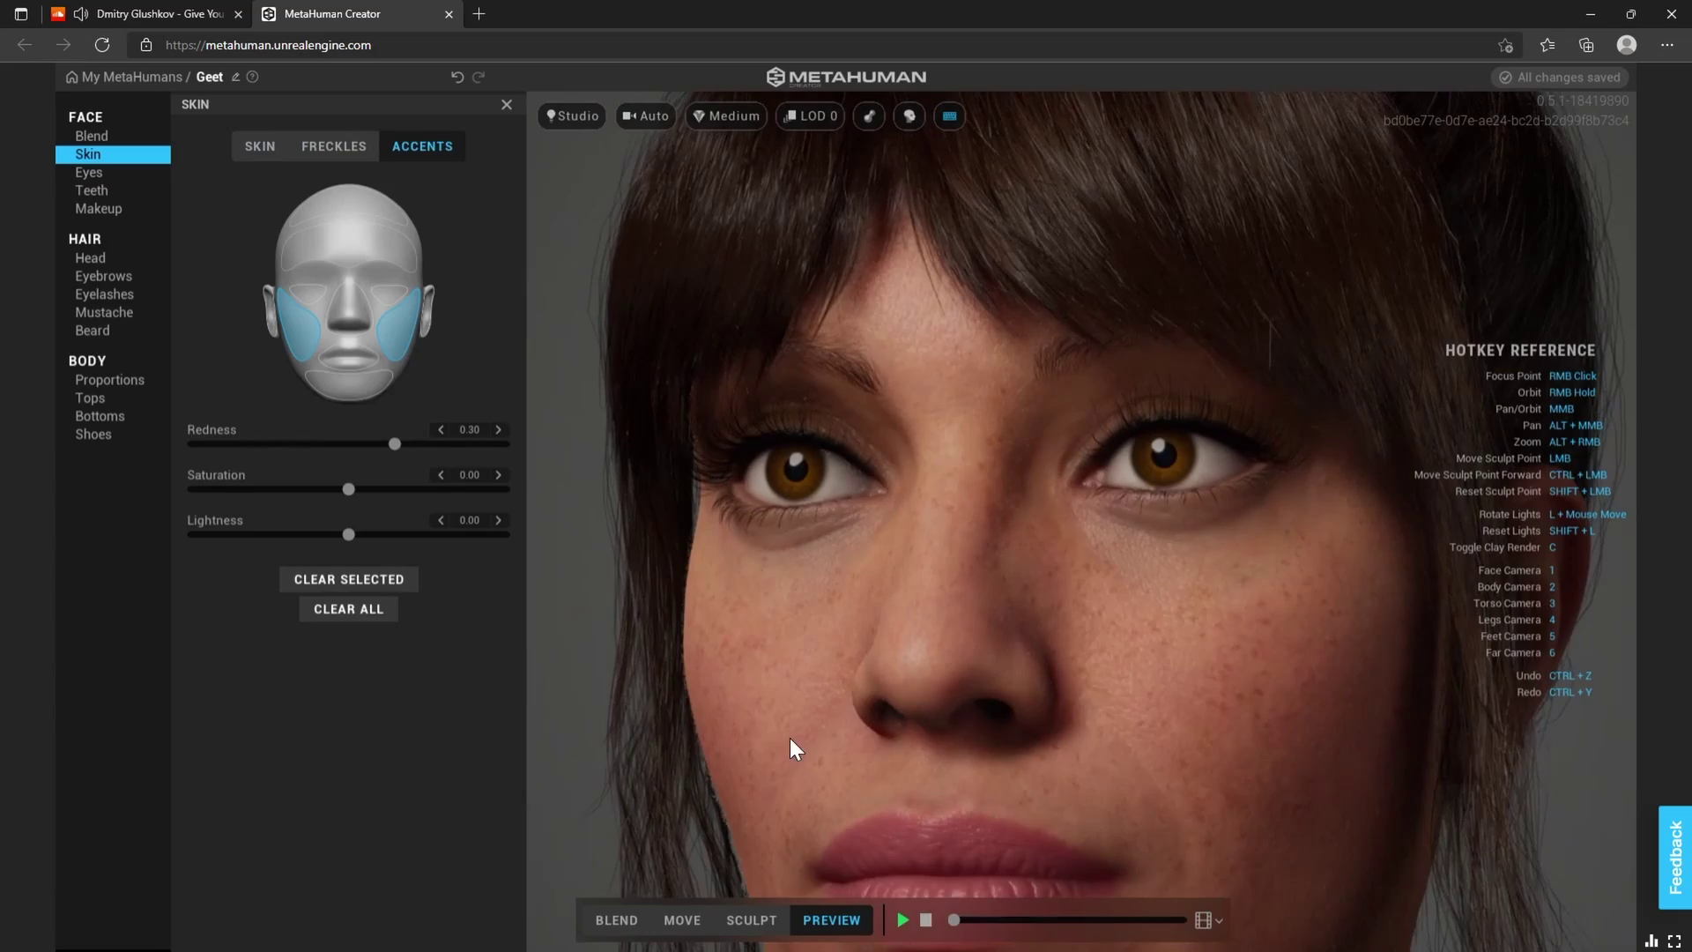
{"action": "right_click_drag", "start_coordinate": [790, 750], "coordinate": [640, 760]}
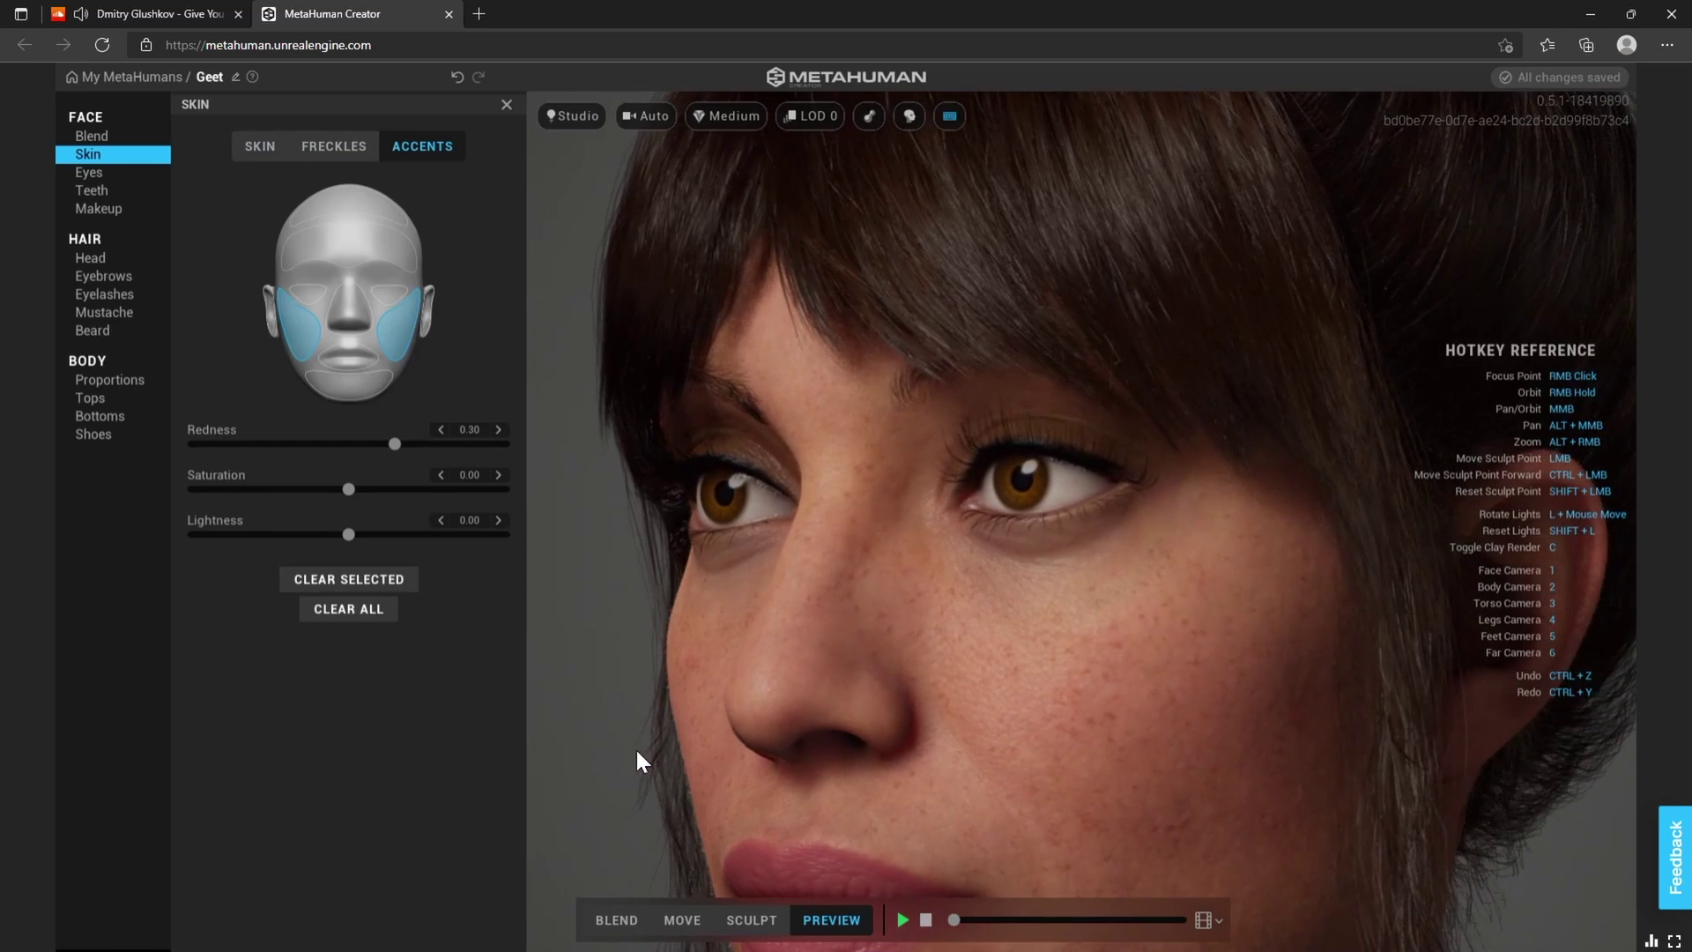
{"action": "scroll", "coordinate": [1048, 581], "scroll_direction": "up", "scroll_amount": 1}
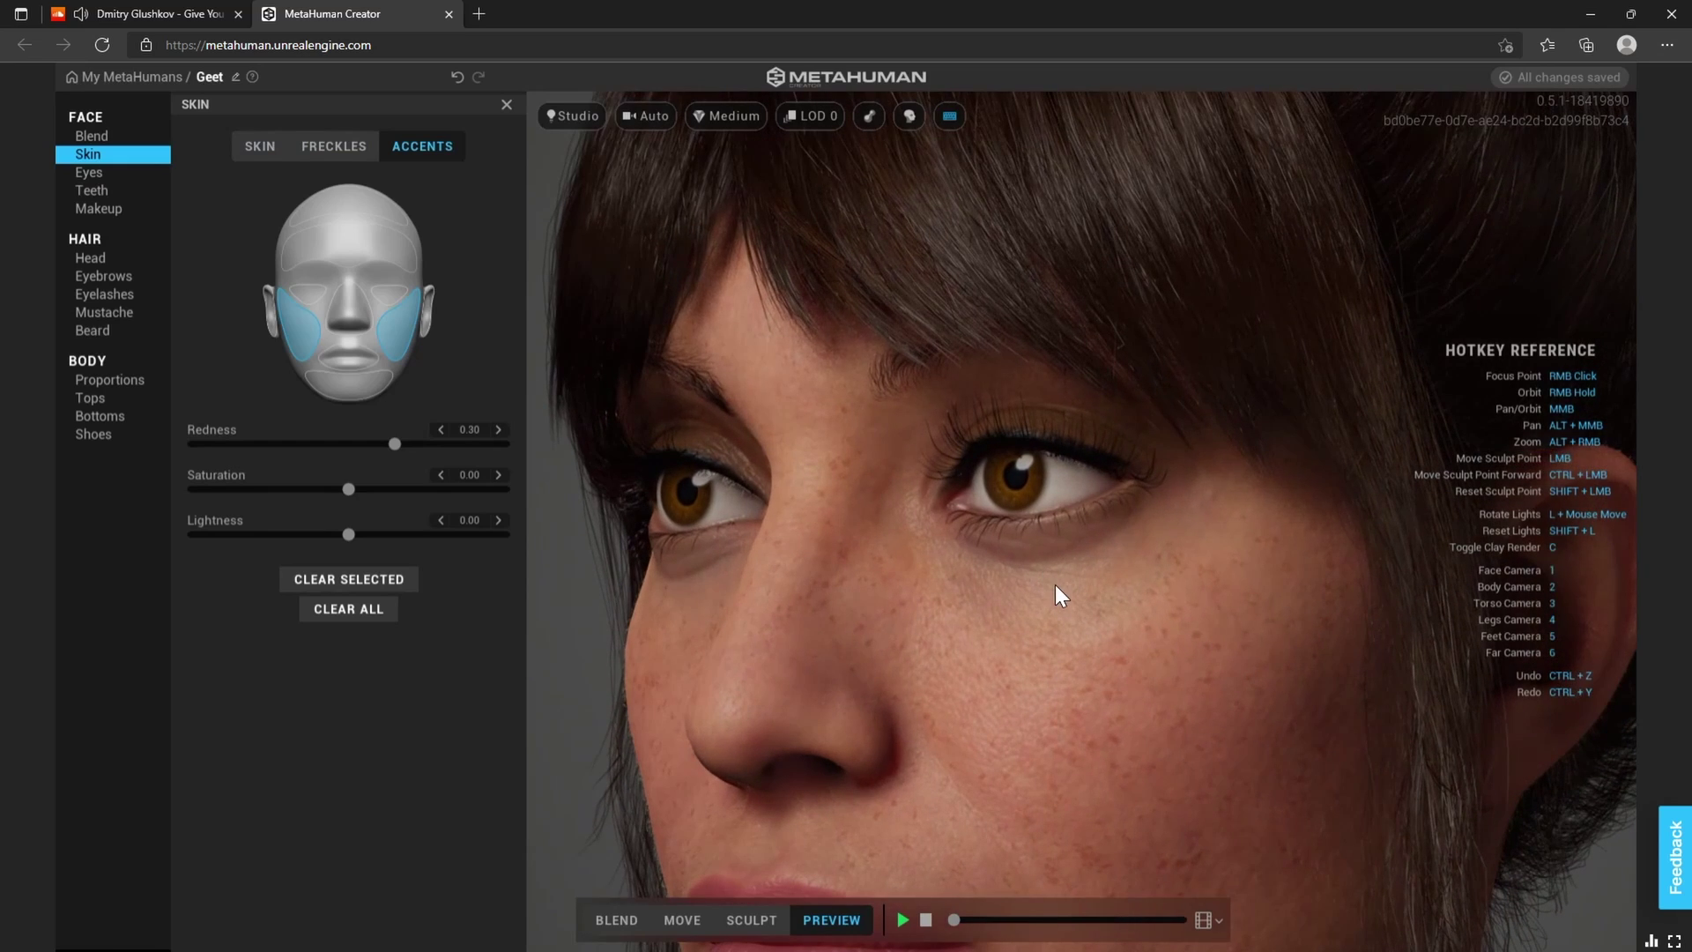
{"action": "scroll", "coordinate": [1056, 584], "scroll_direction": "up", "scroll_amount": 2}
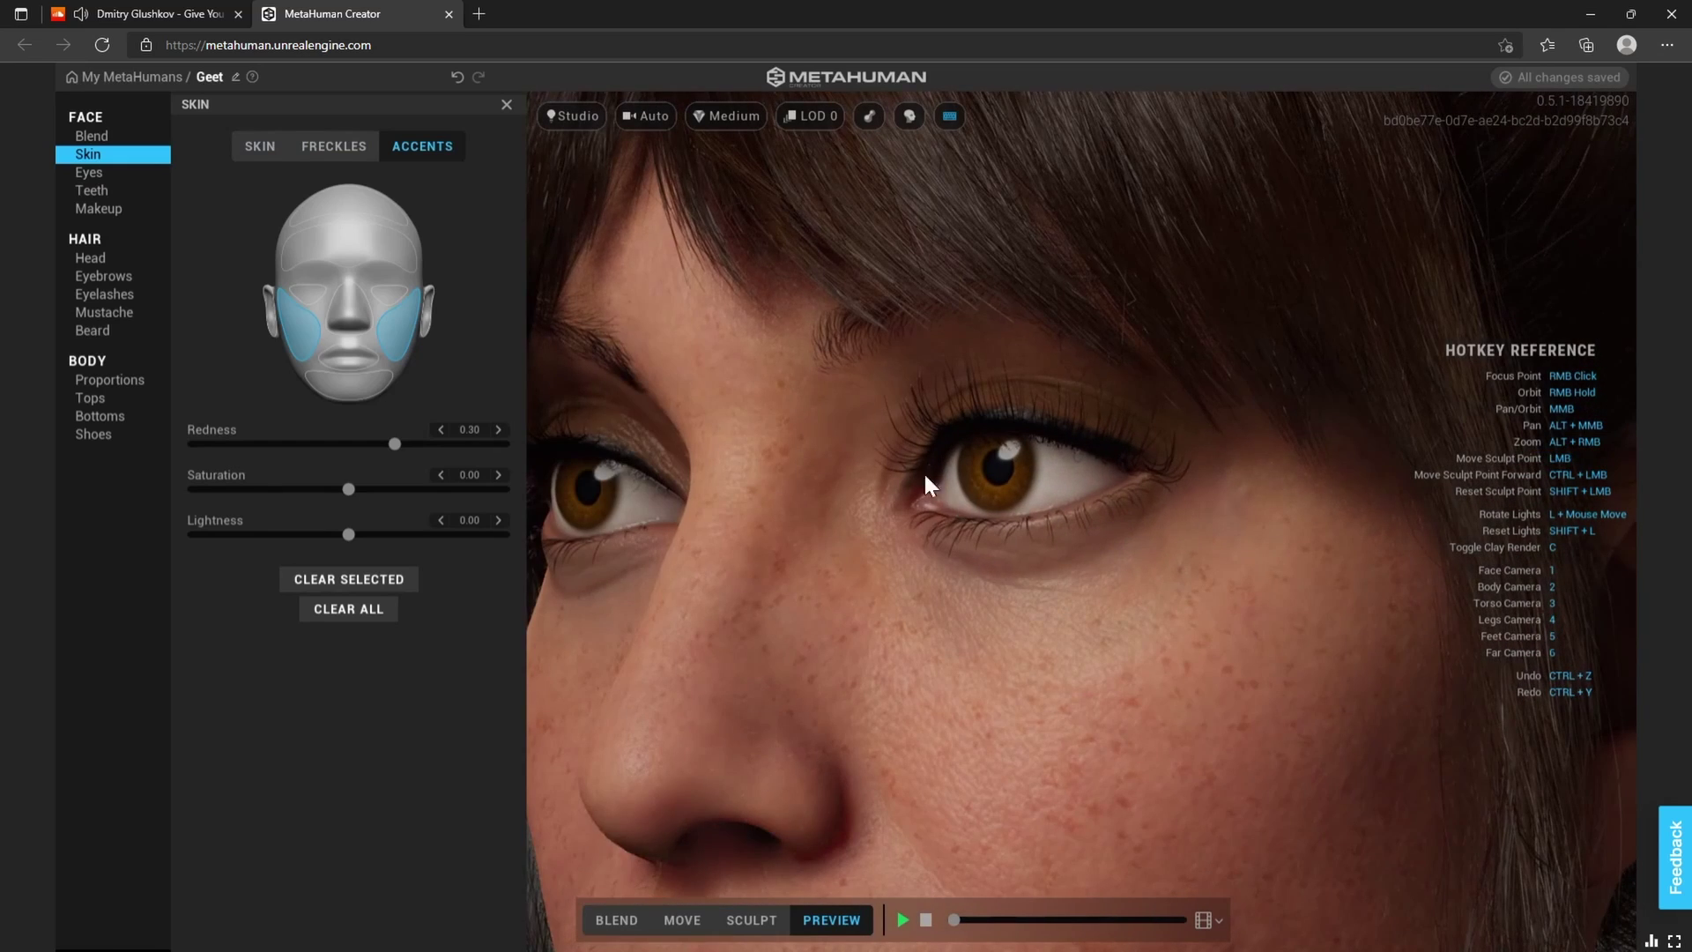
- Try several eye colour presets, including Preset 002, 006, 011 and 012, and return to Preset 003
{"action": "left_click", "coordinate": [85, 173]}
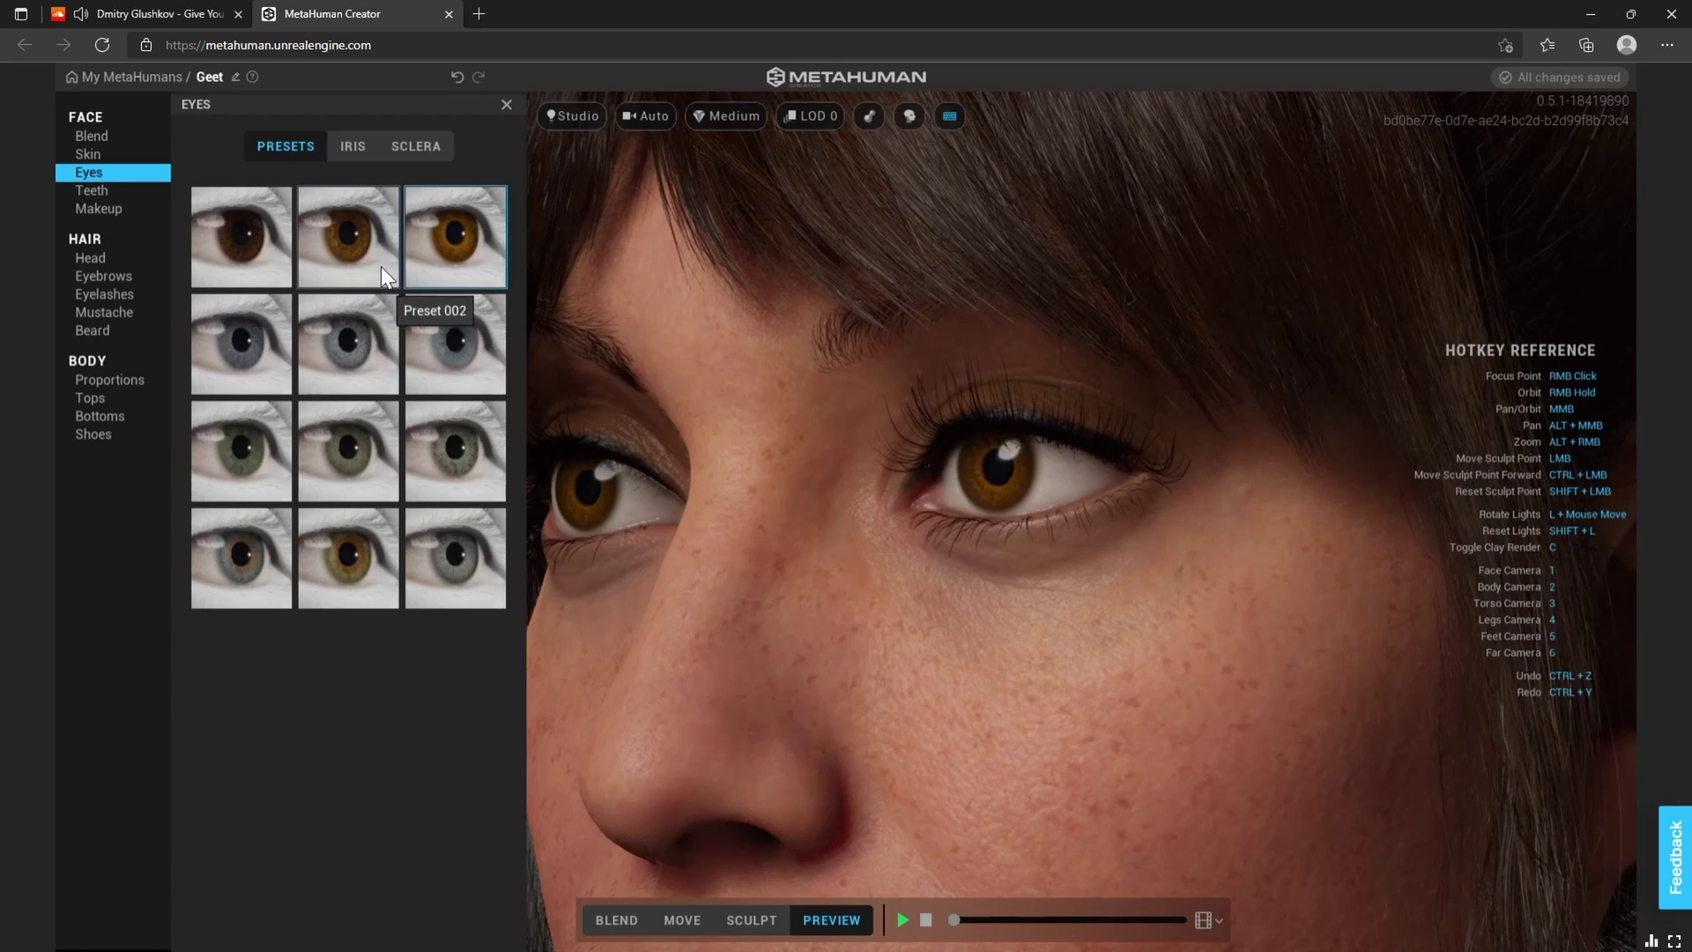
{"action": "left_click", "coordinate": [356, 251]}
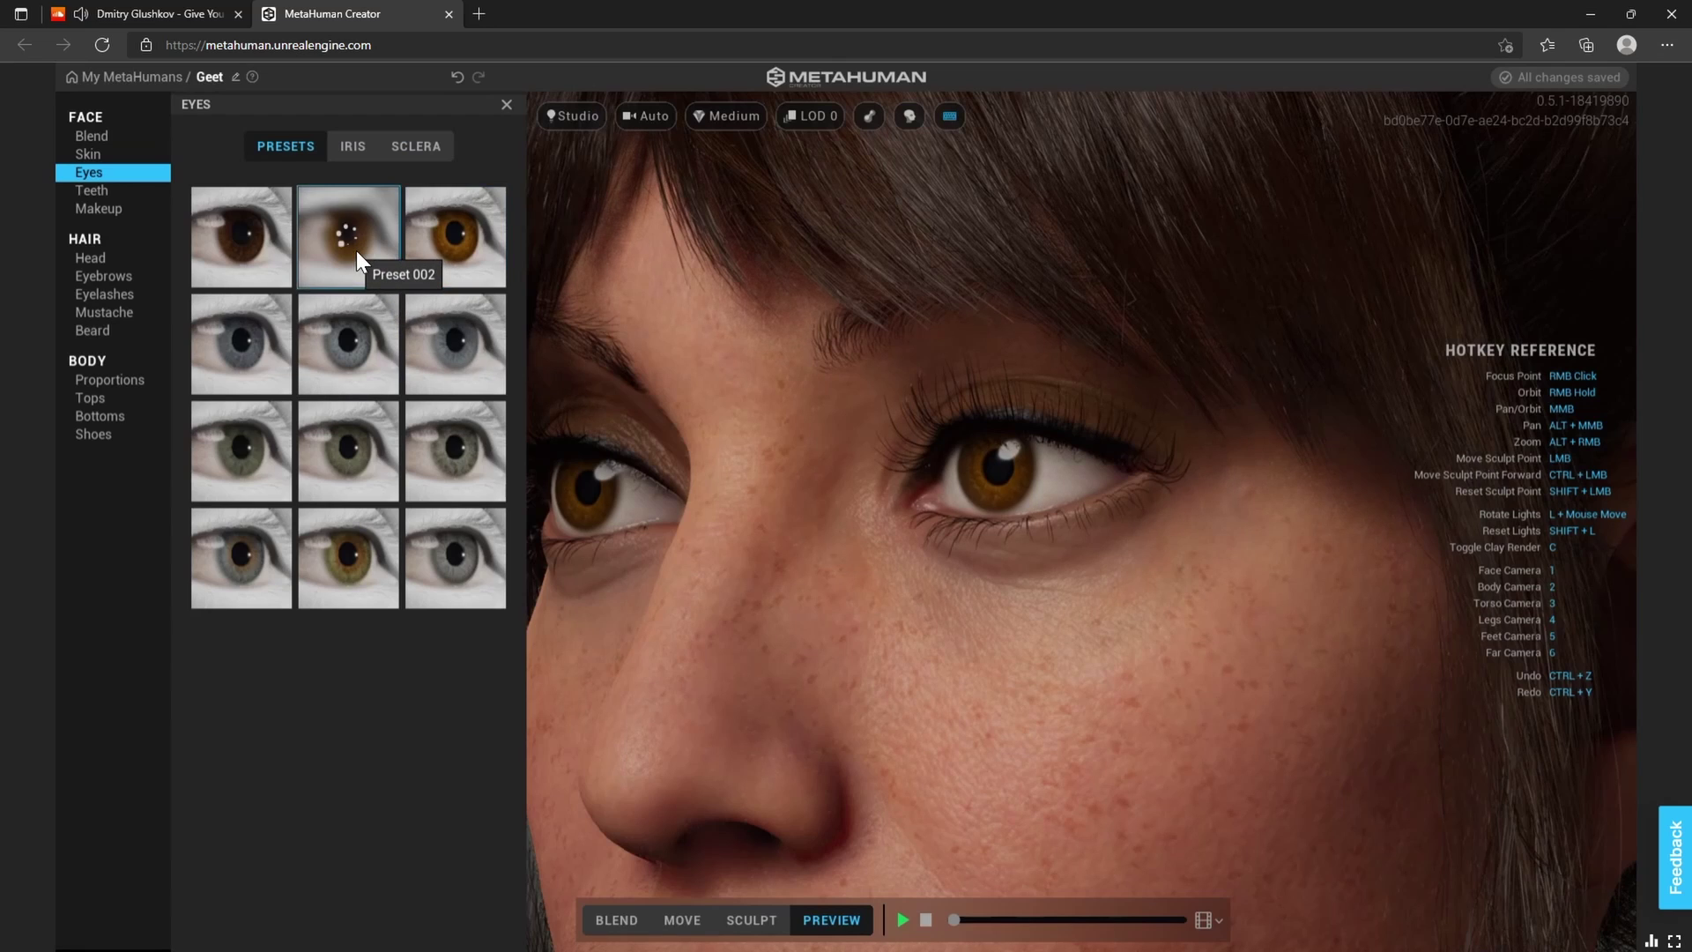
{"action": "left_click", "coordinate": [427, 246]}
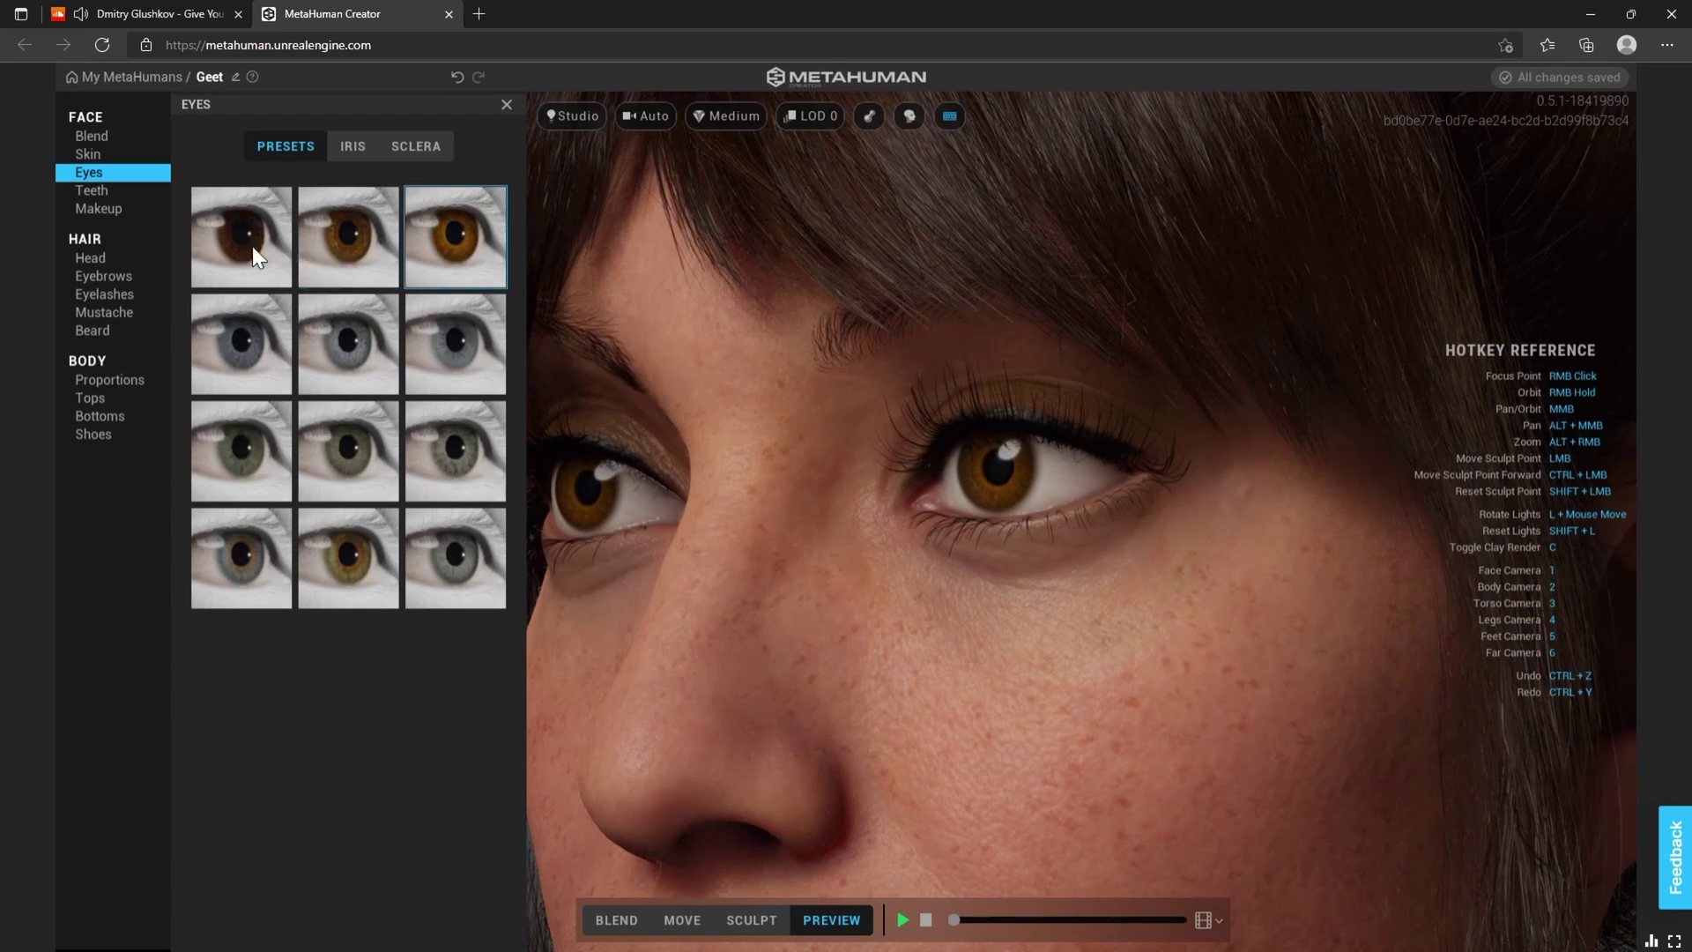
{"action": "left_click", "coordinate": [247, 246]}
{"action": "left_click", "coordinate": [436, 241]}
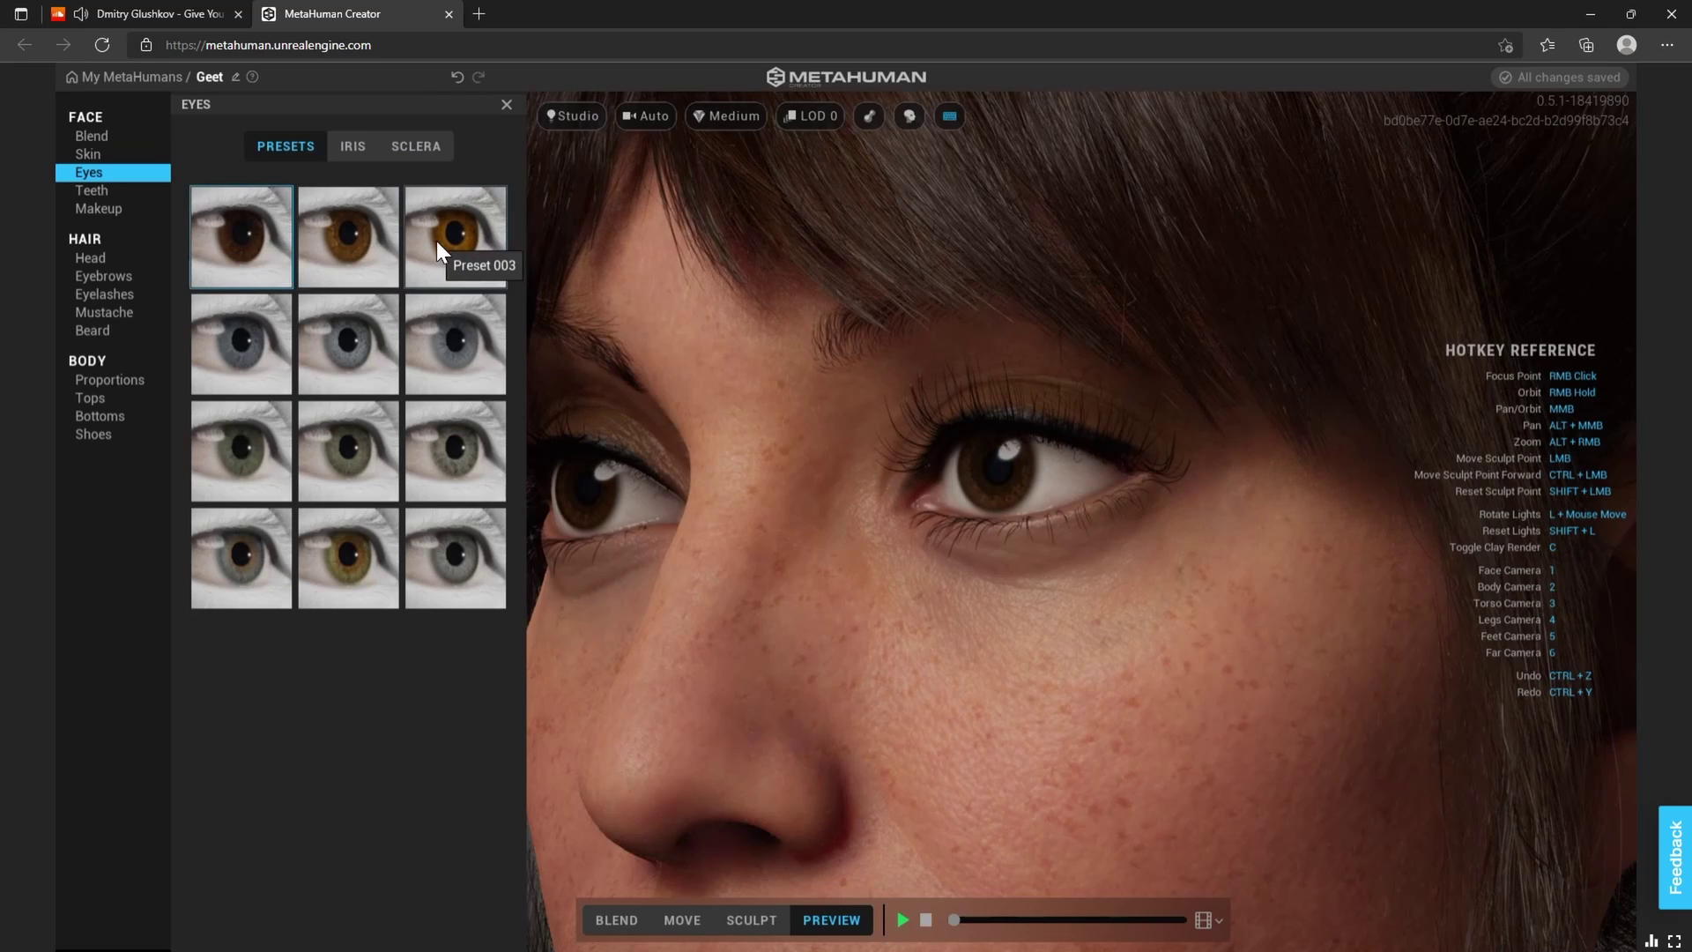
{"action": "left_click", "coordinate": [436, 339]}
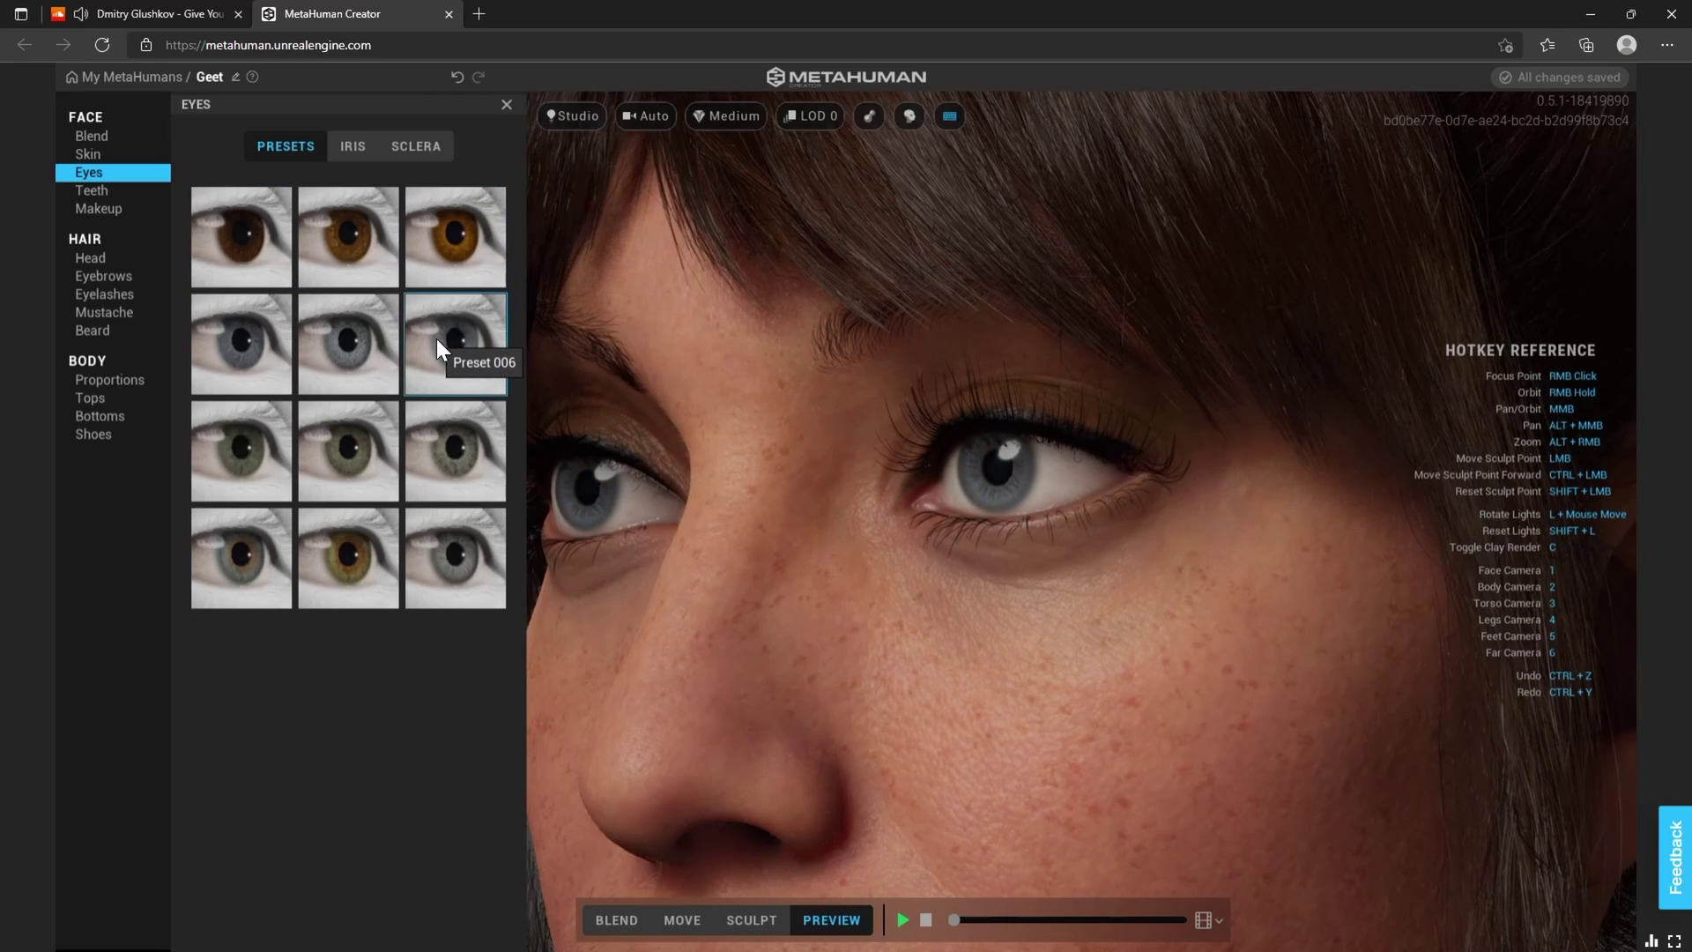
{"action": "left_click", "coordinate": [348, 571]}
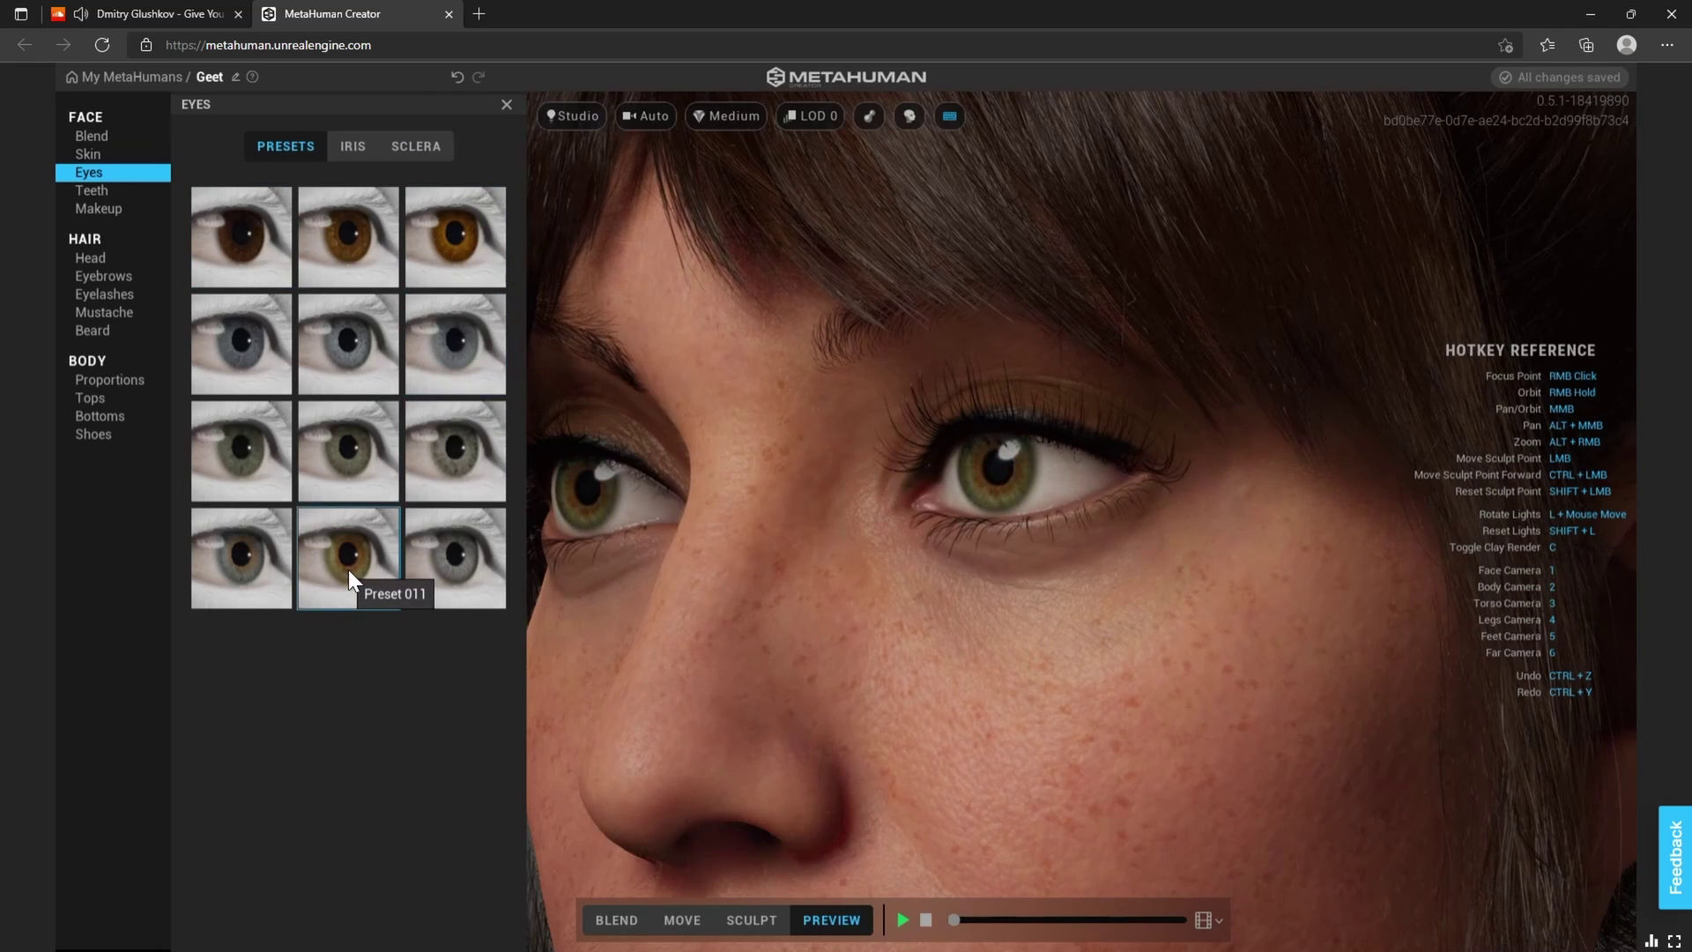
{"action": "left_click", "coordinate": [425, 553]}
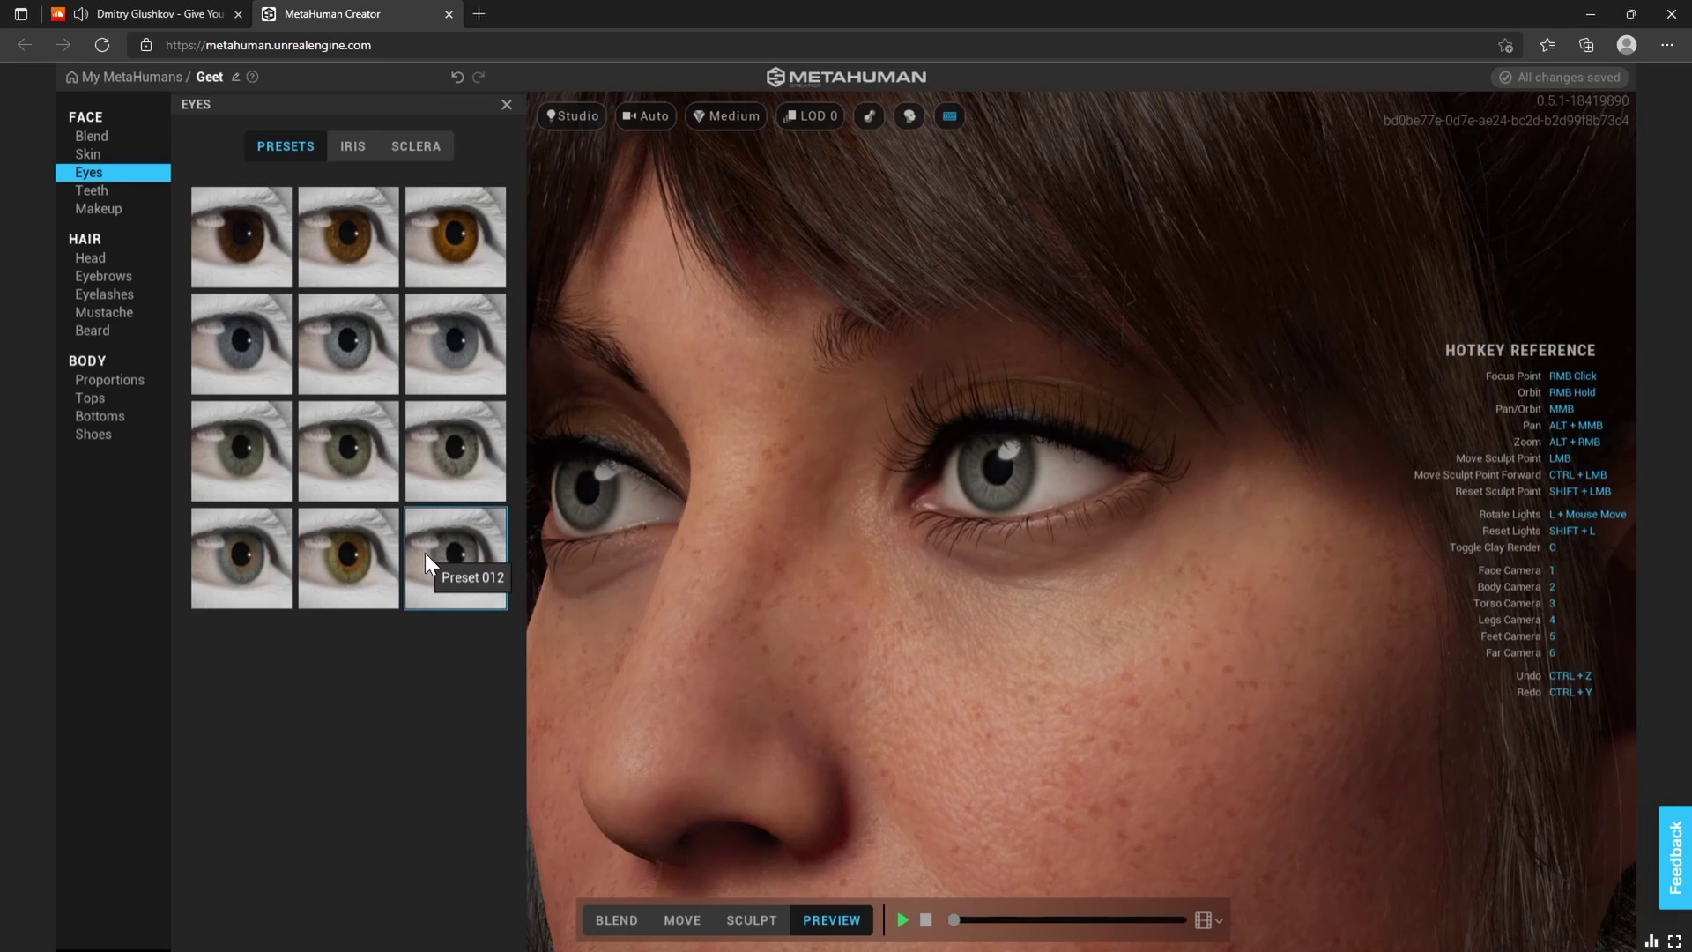
{"action": "left_click", "coordinate": [444, 251]}
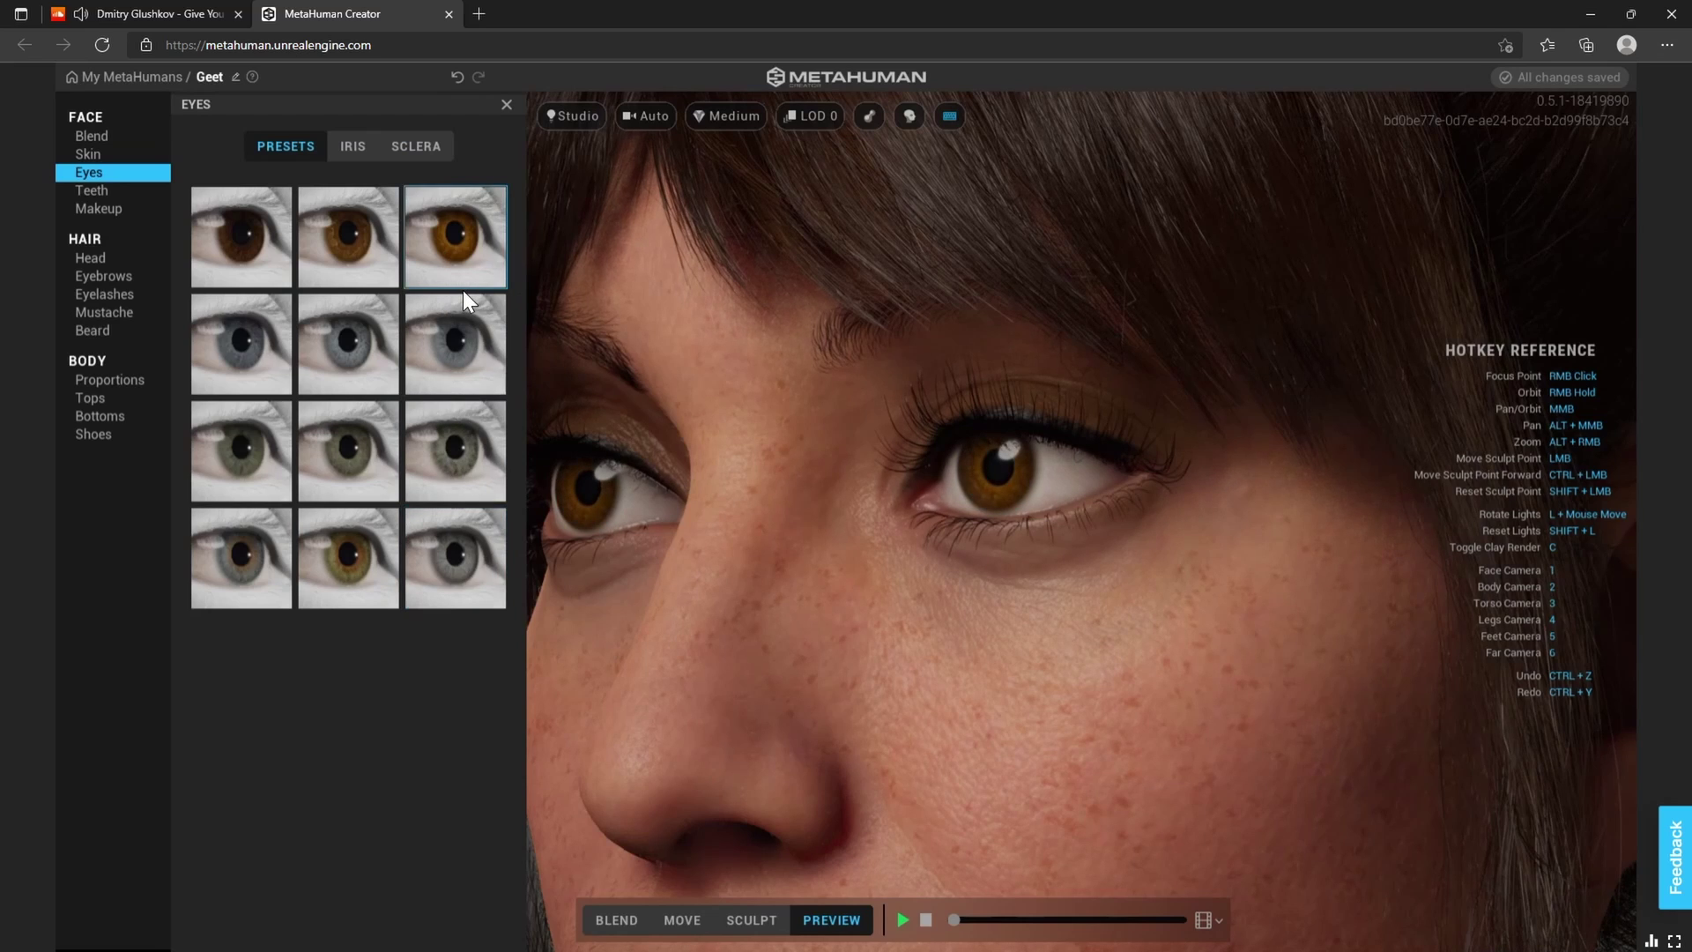
- Play the preview animation and try the High (Ray Traced) render quality before returning to Medium
{"action": "left_click", "coordinate": [905, 922]}
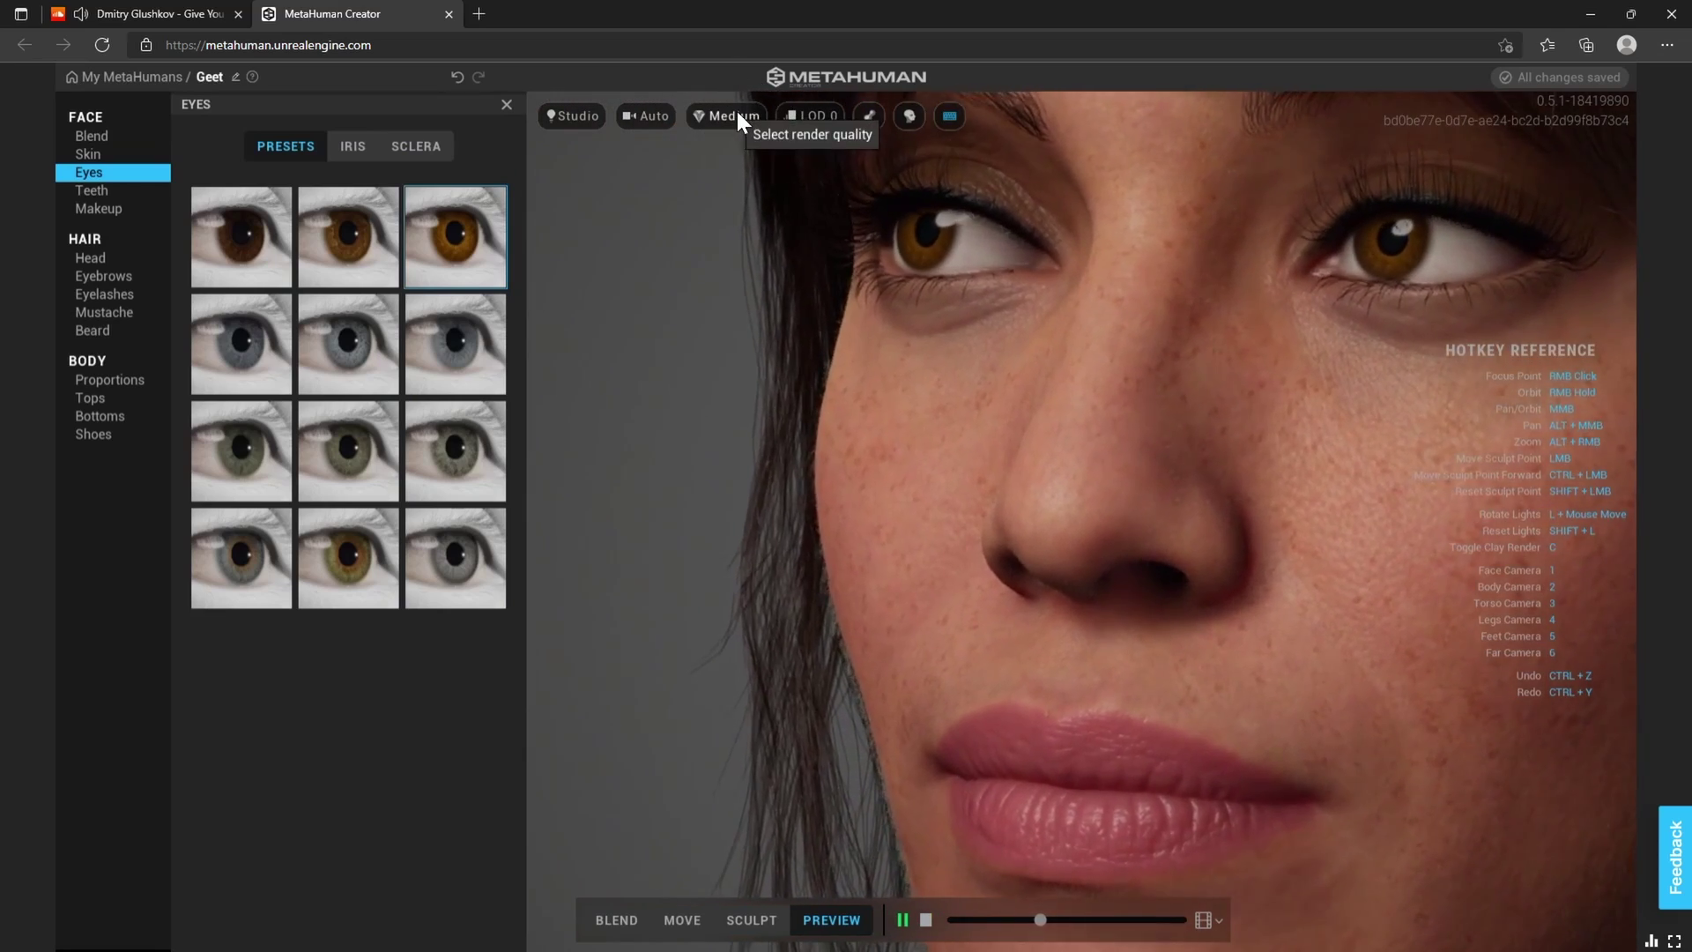
{"action": "left_click", "coordinate": [737, 112]}
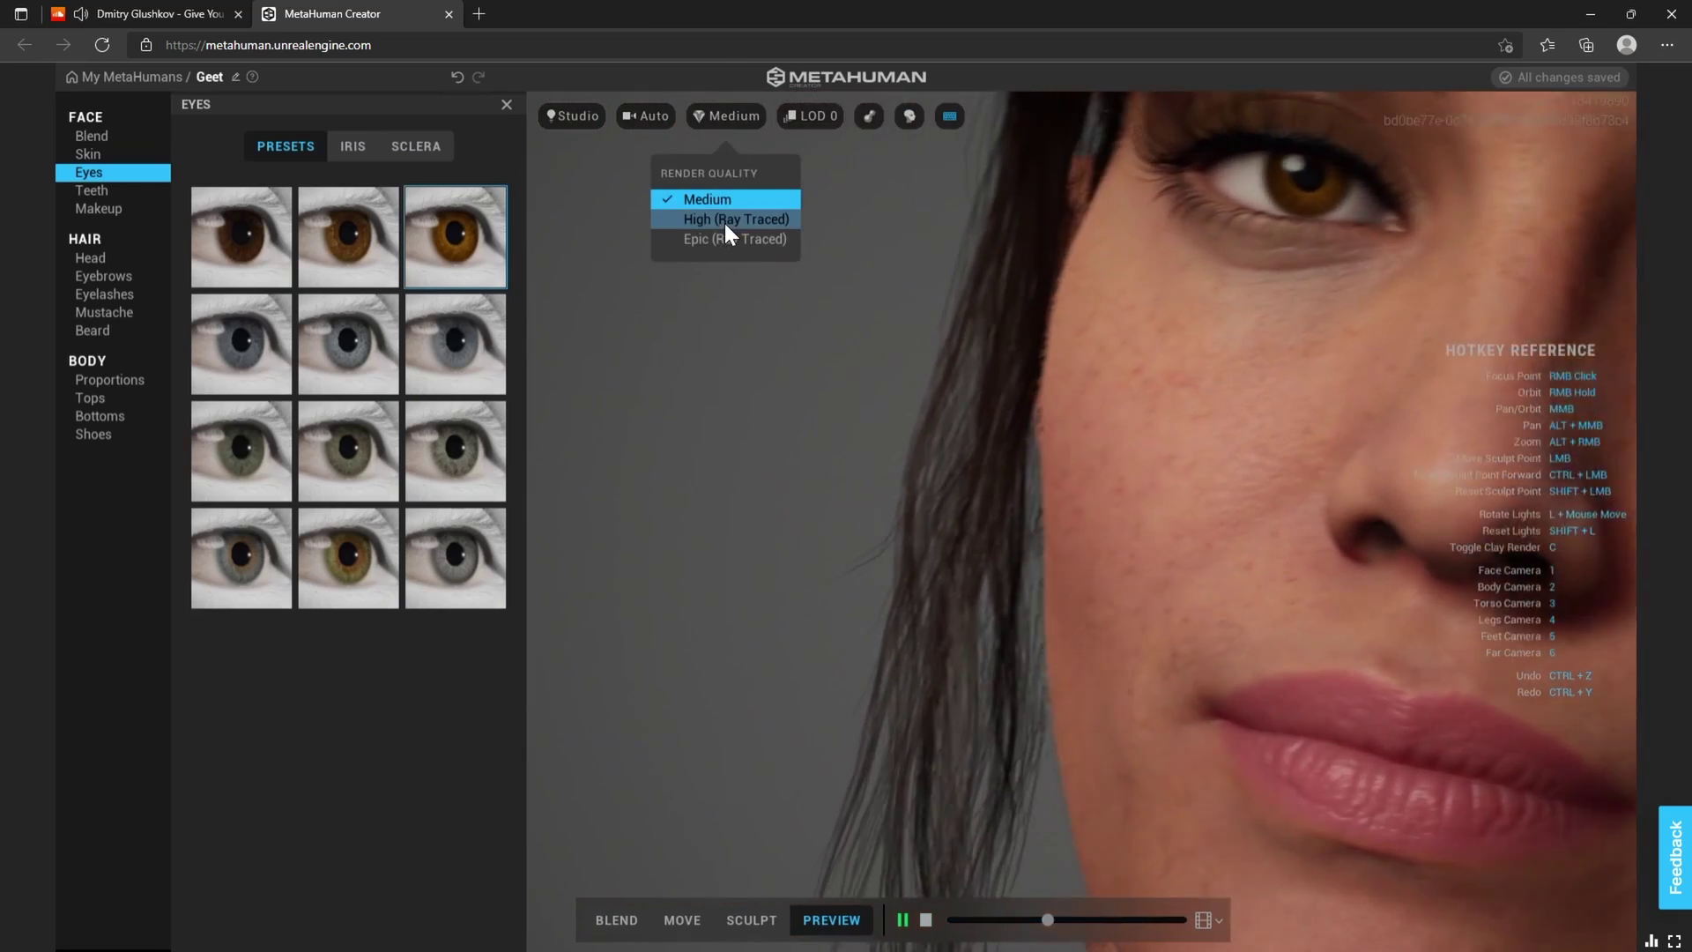
{"action": "left_click", "coordinate": [725, 222]}
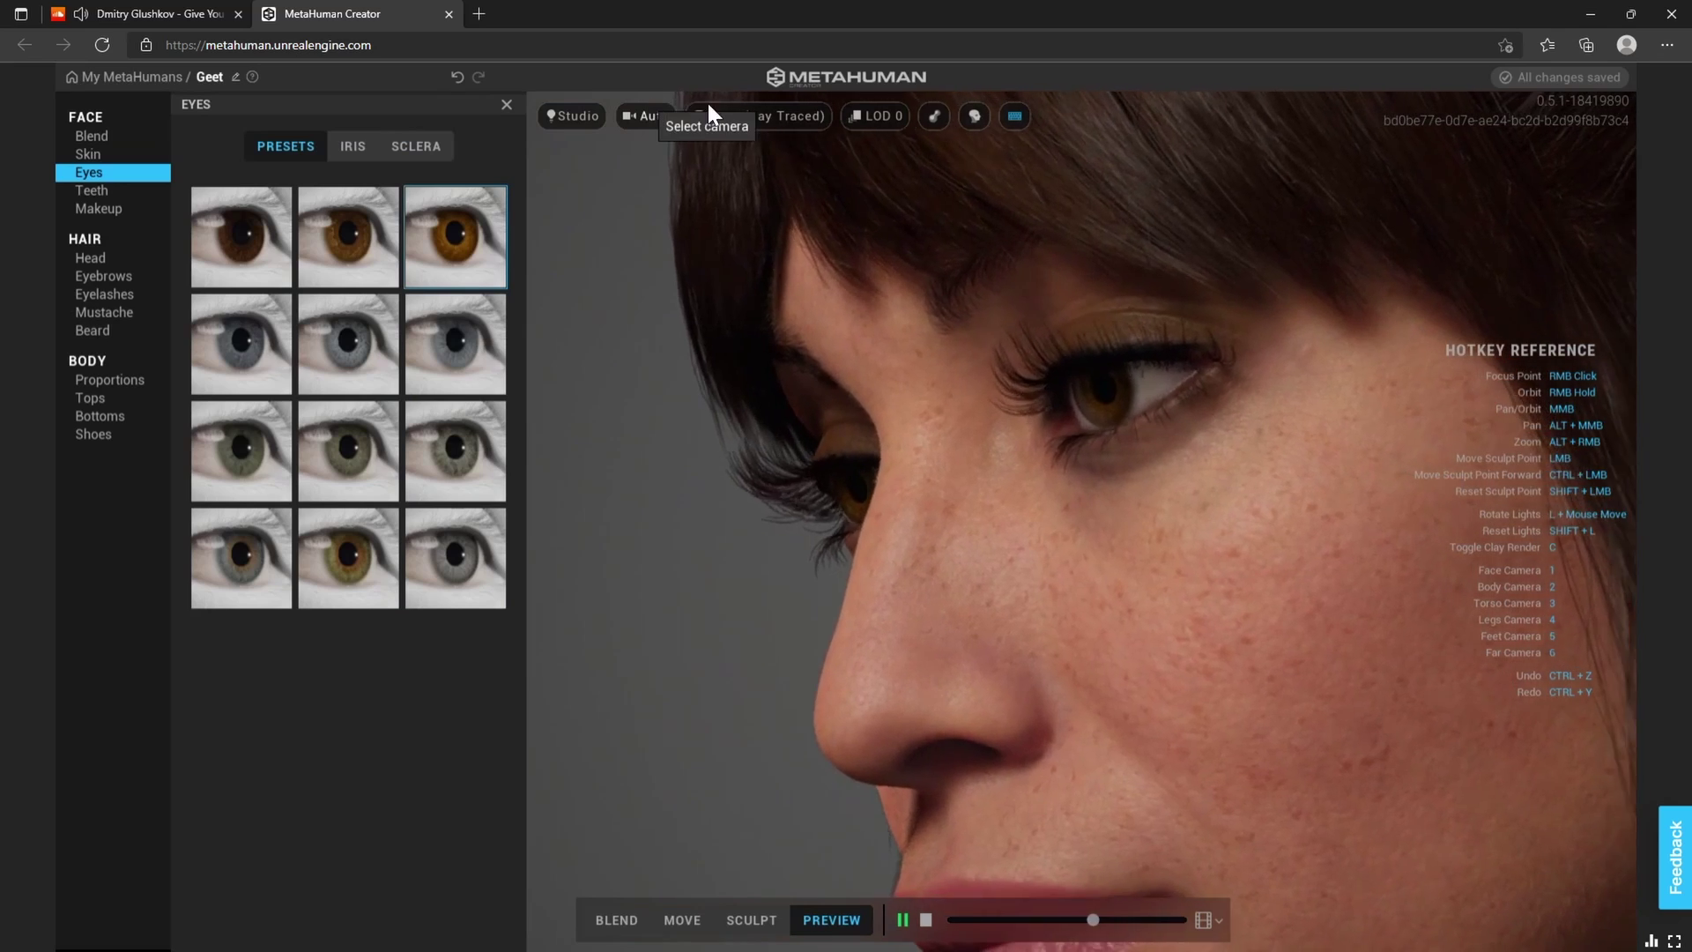
{"action": "left_click", "coordinate": [754, 115]}
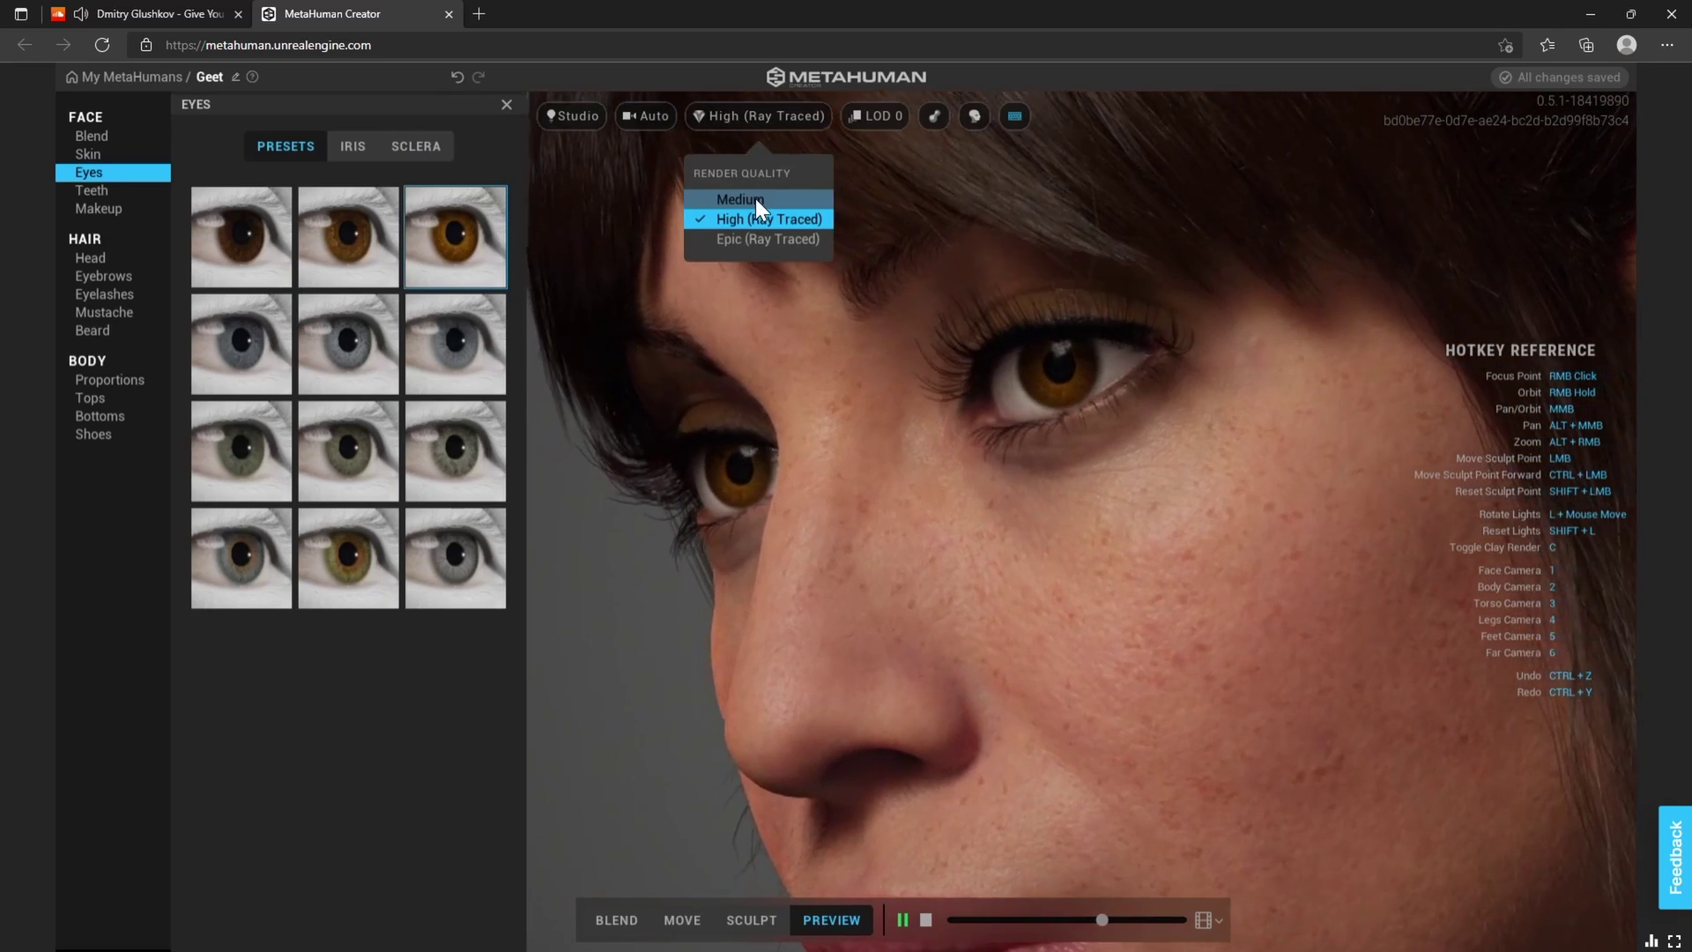
{"action": "left_click", "coordinate": [755, 198]}
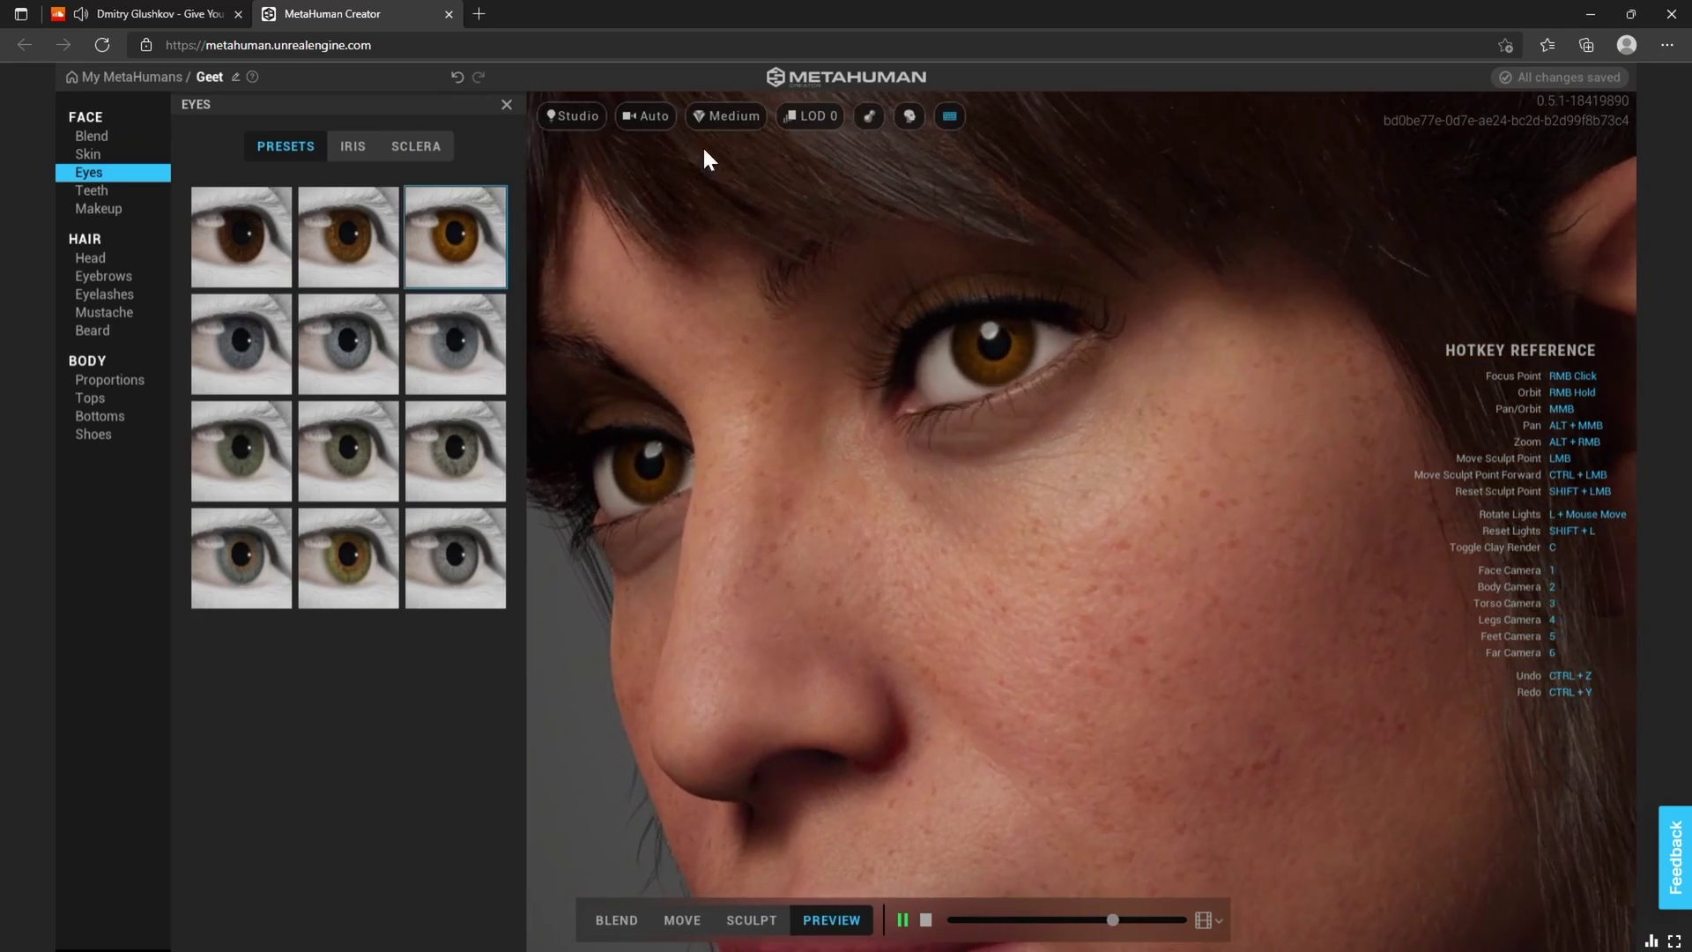
- Try the Epic (Ray Traced) render quality on the animated face and lower it to High (Ray Traced)
{"action": "left_click", "coordinate": [727, 113]}
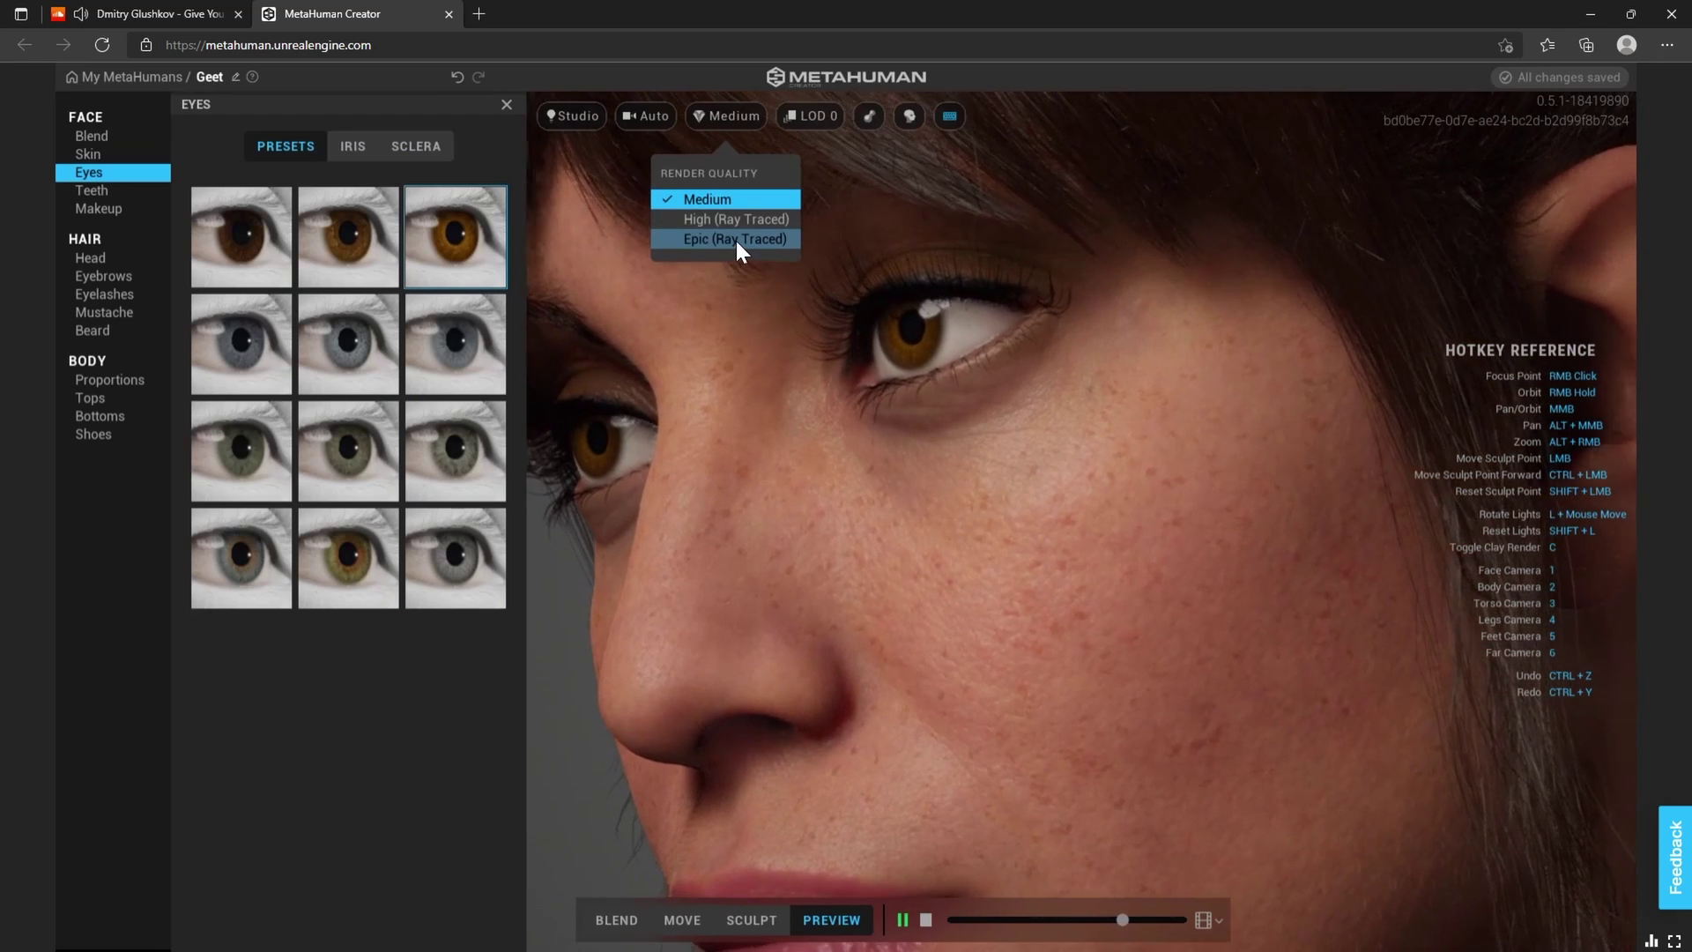
{"action": "left_click", "coordinate": [735, 239]}
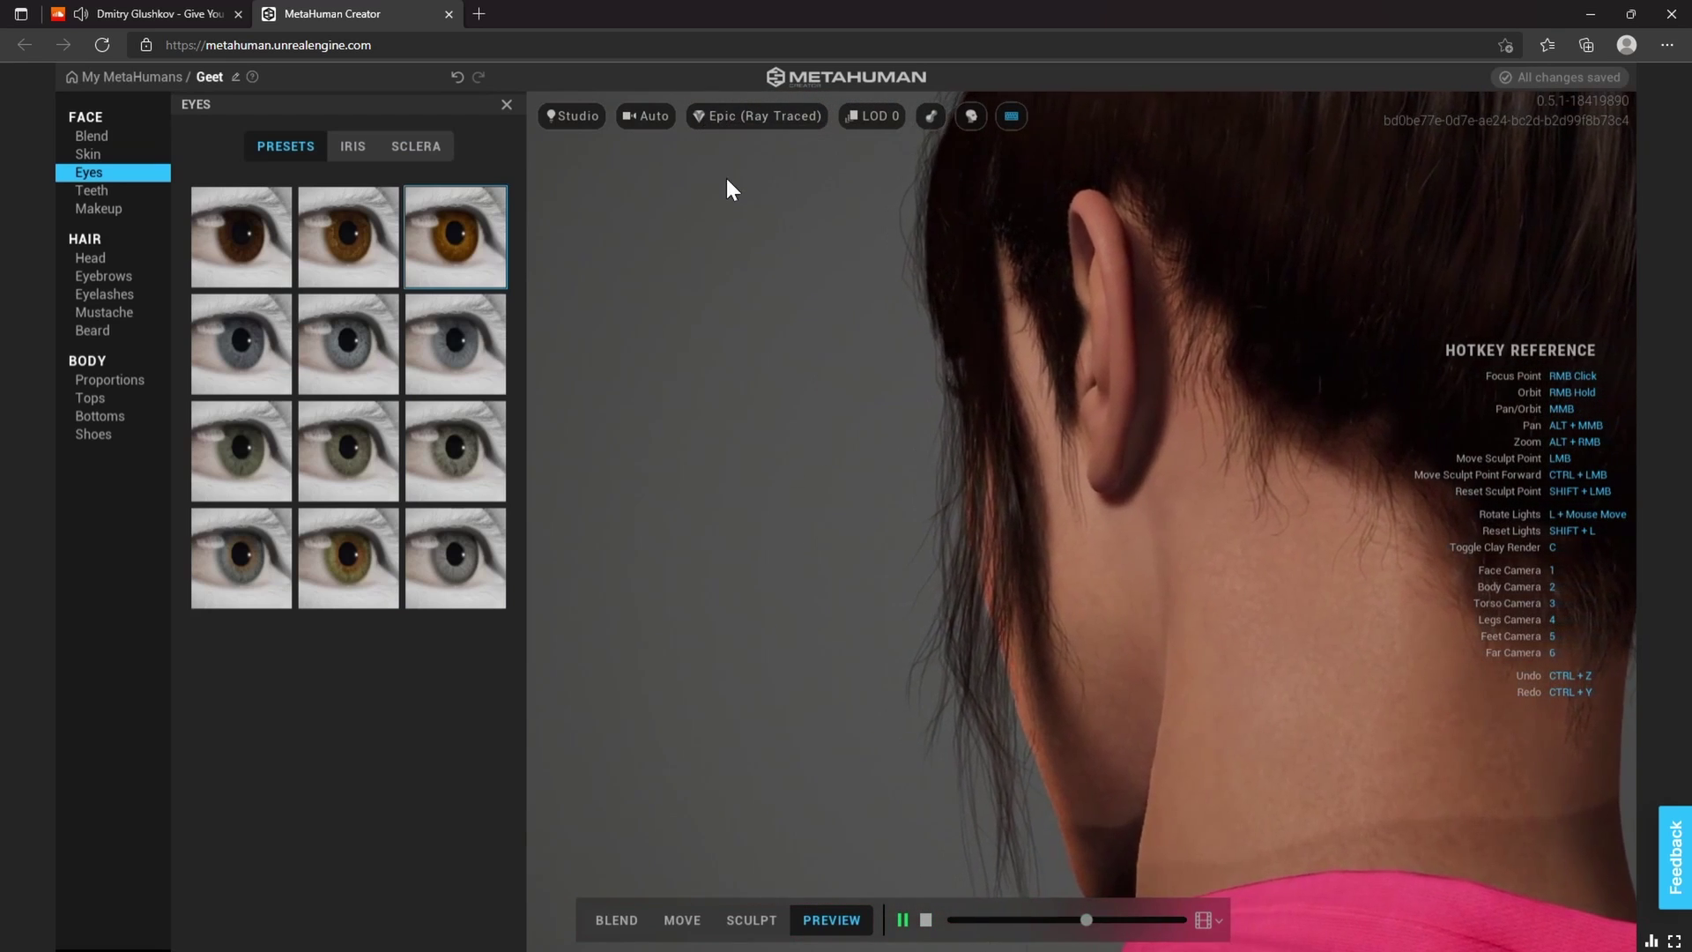
{"action": "left_click", "coordinate": [724, 118]}
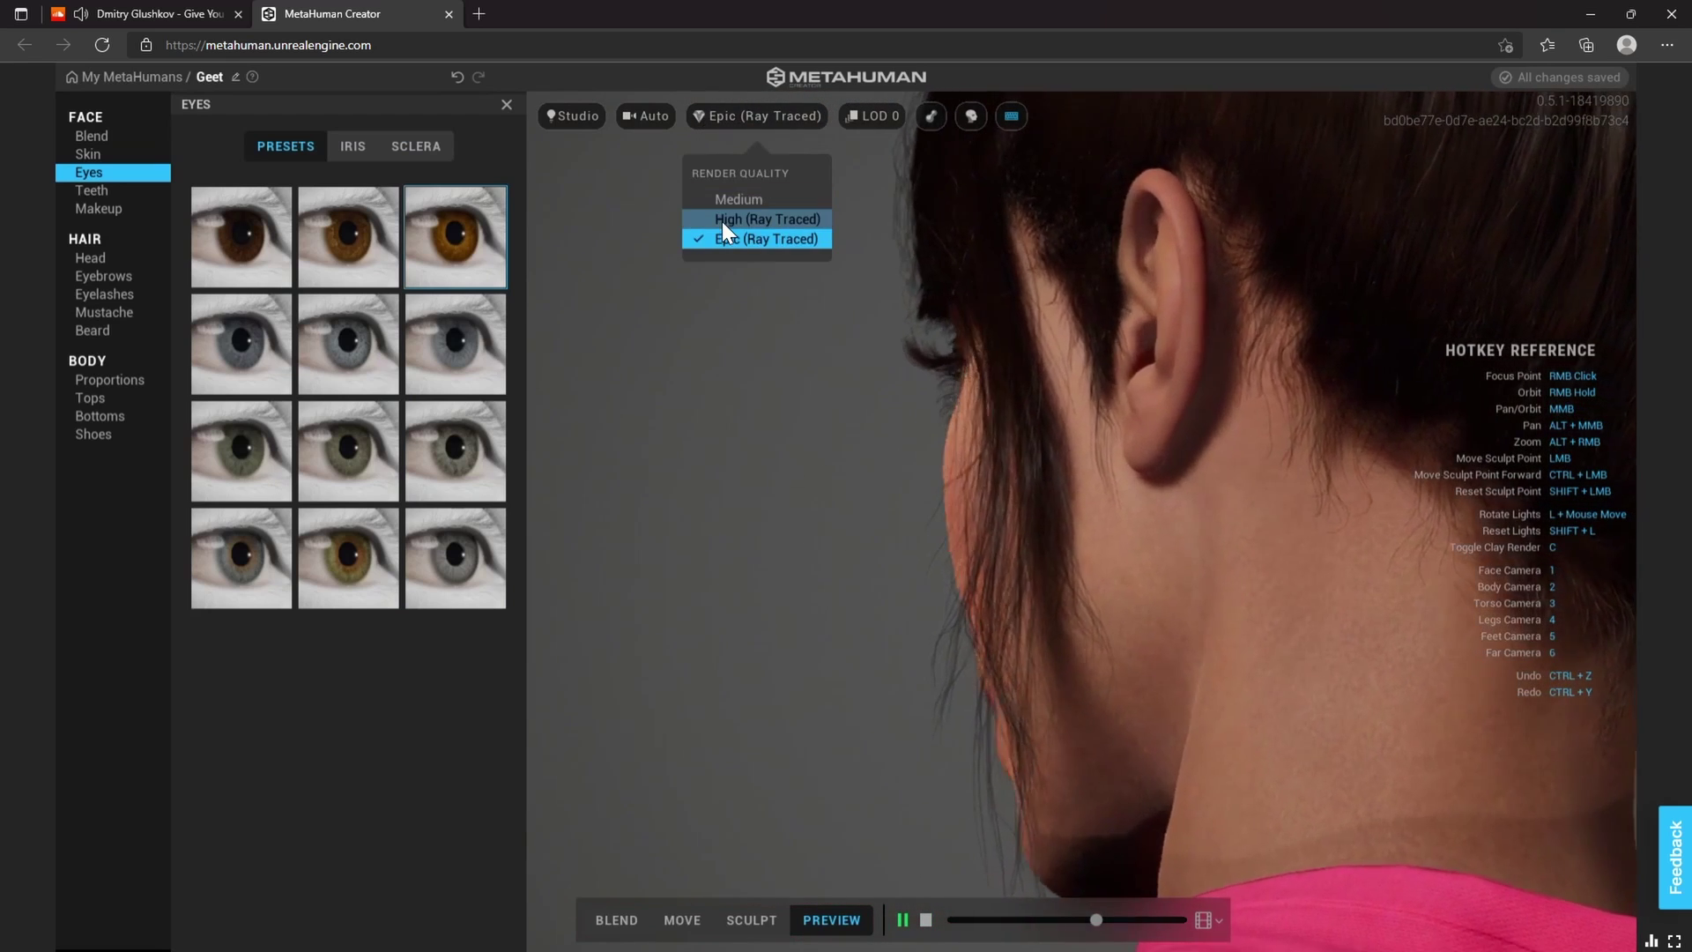
{"action": "left_click", "coordinate": [722, 220]}
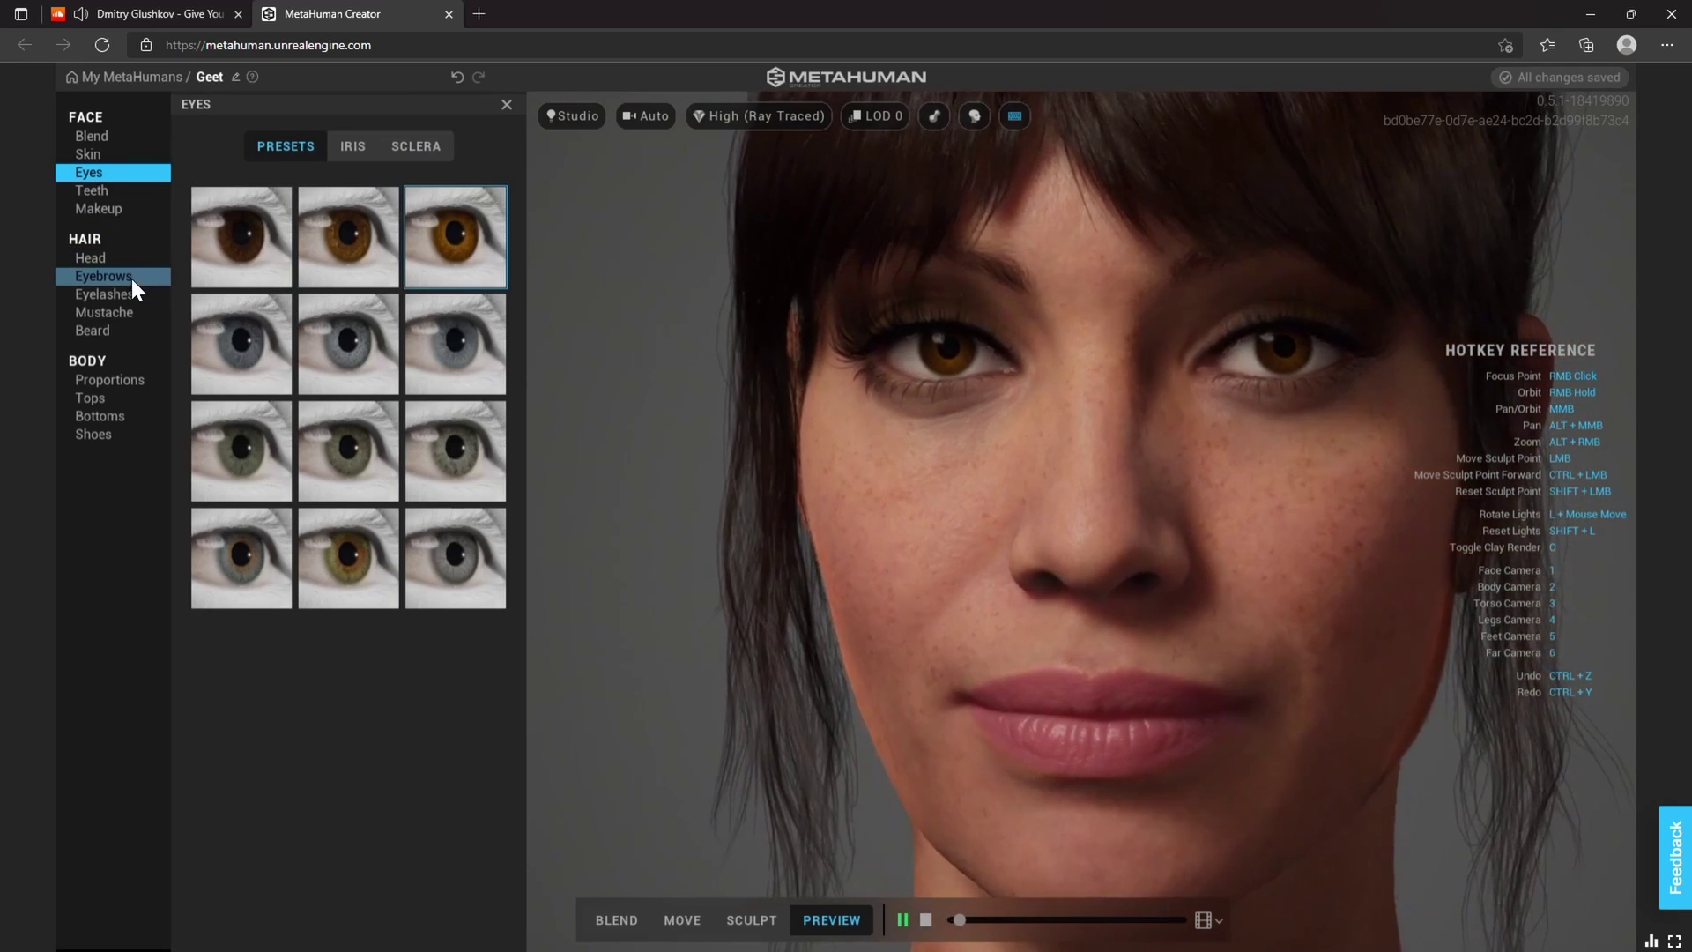
- Reduce the freckles on the character's skin to density 0.13 and strength 0.18
{"action": "left_click", "coordinate": [105, 157]}
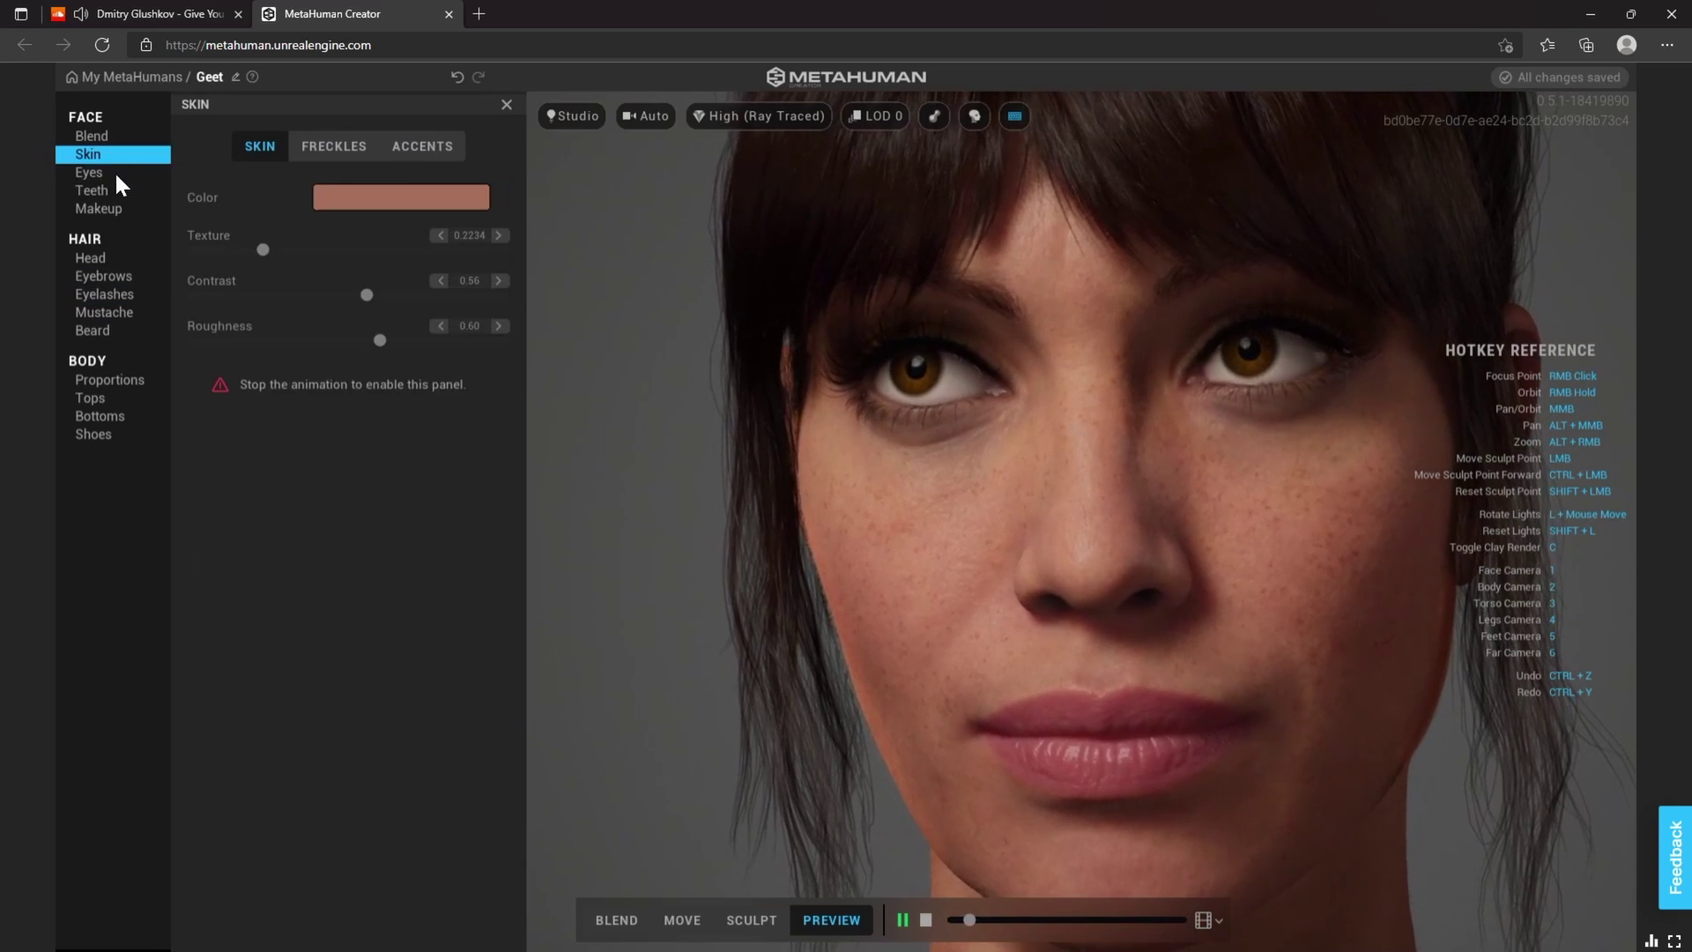
{"action": "left_click", "coordinate": [331, 148]}
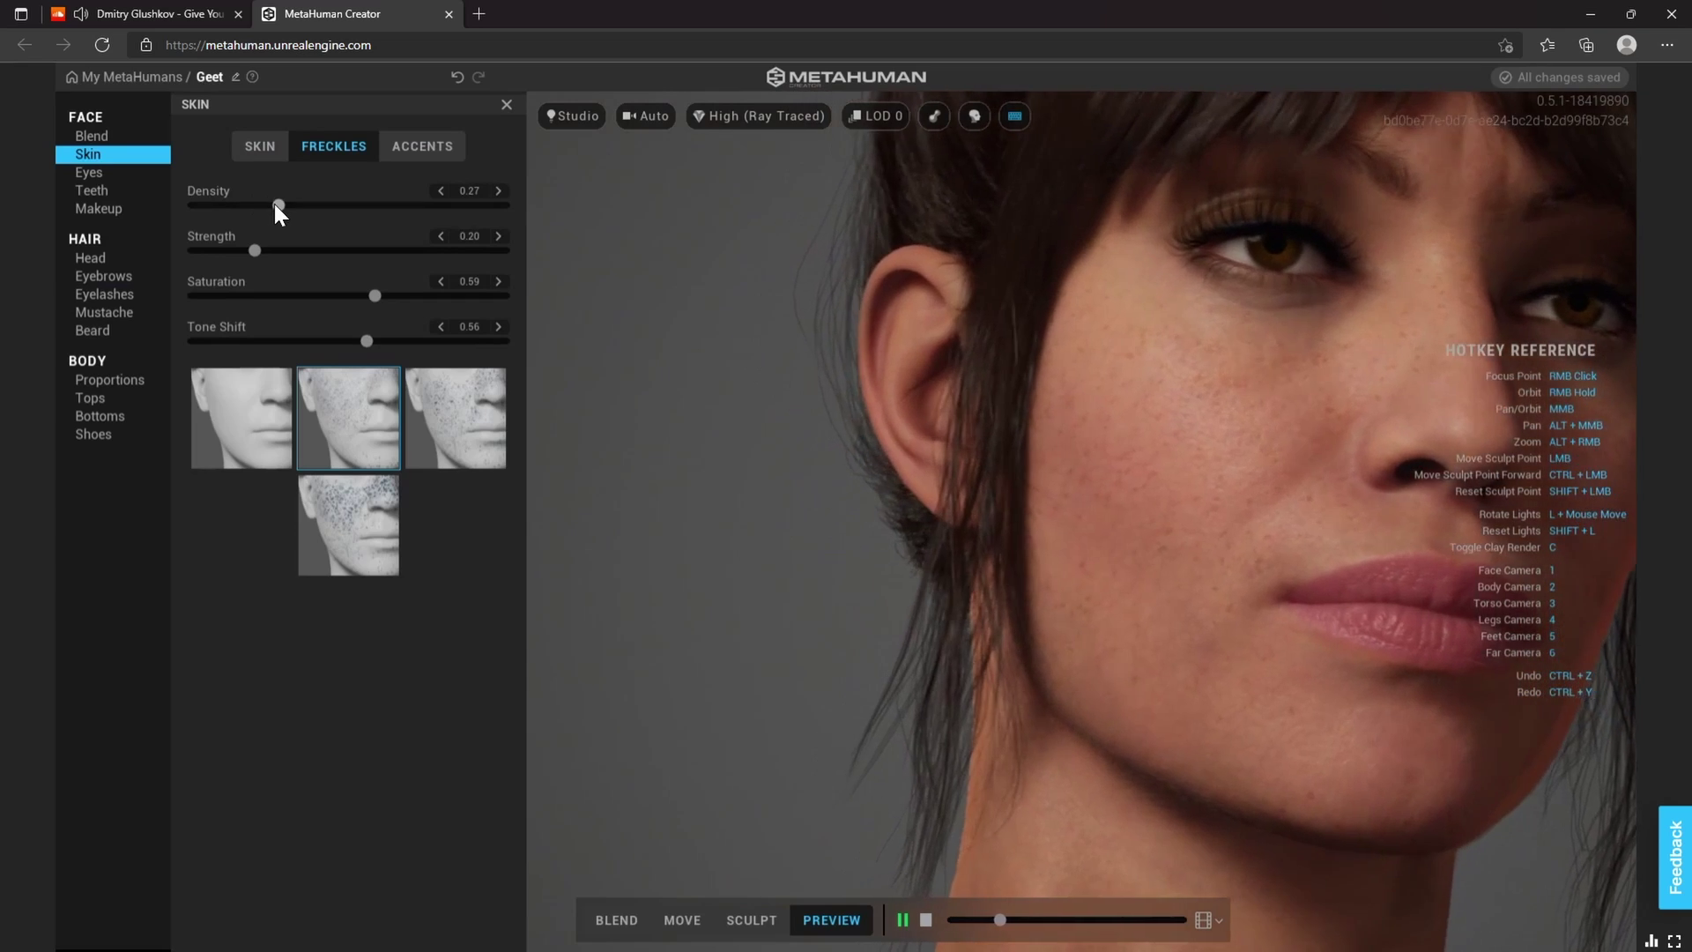
{"action": "left_click_drag", "start_coordinate": [274, 205], "coordinate": [235, 205]}
{"action": "left_click_drag", "start_coordinate": [255, 251], "coordinate": [249, 250]}
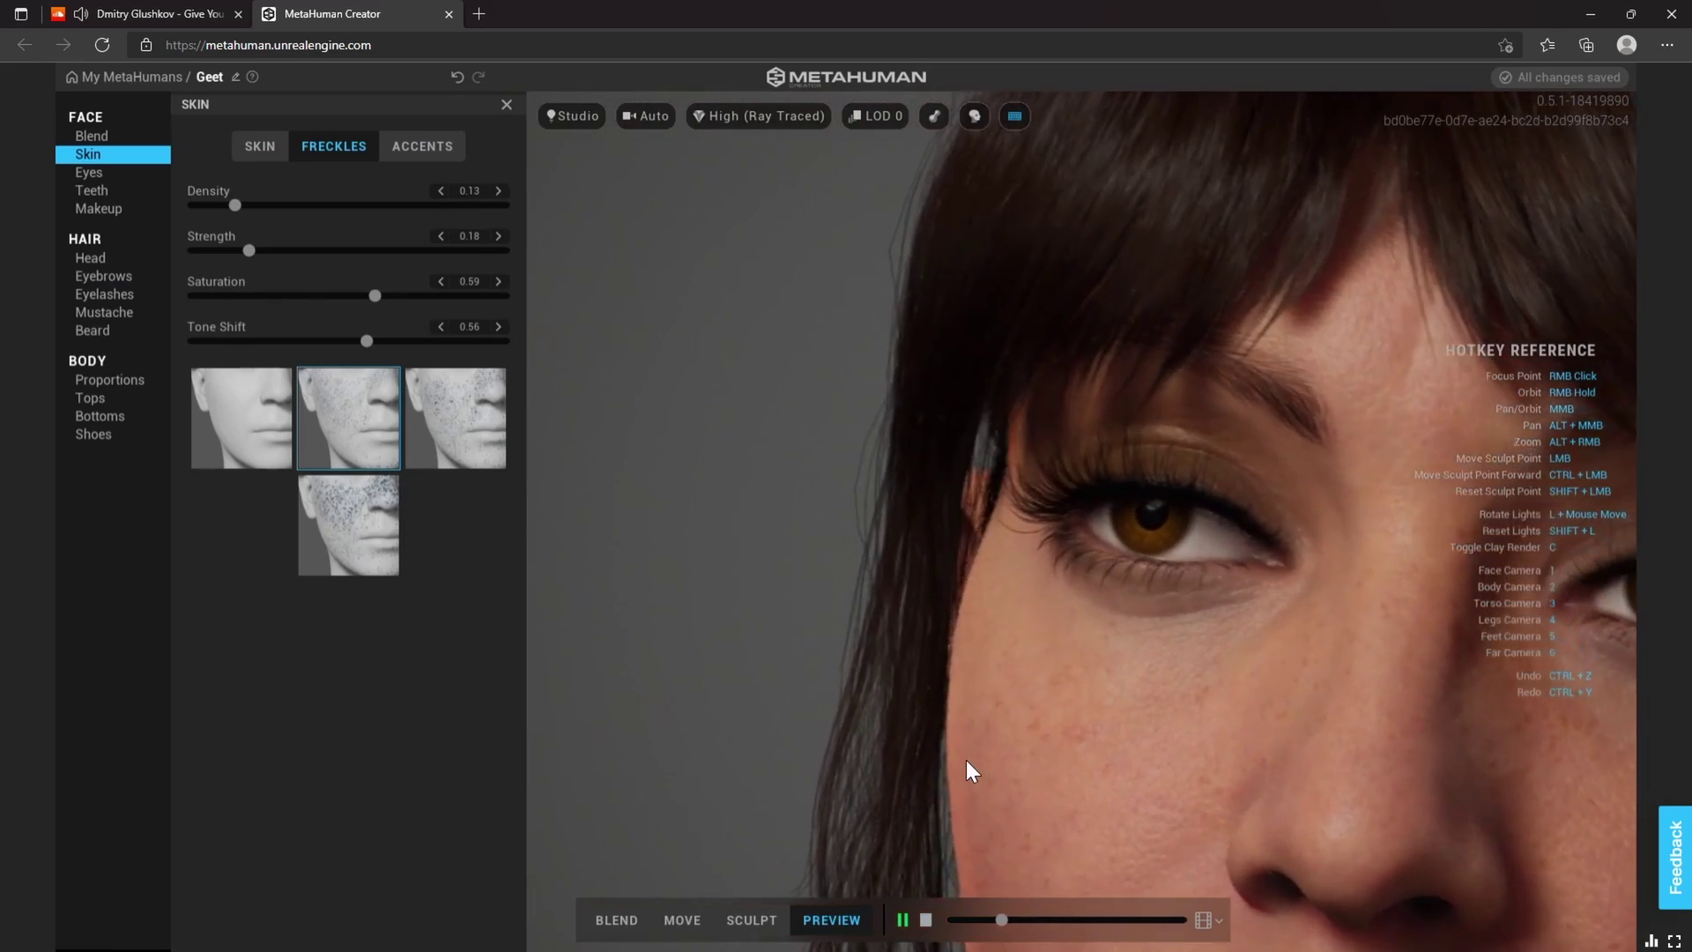
- Set the render quality to Medium and view the character from the Face and Body cameras
{"action": "left_click", "coordinate": [758, 112]}
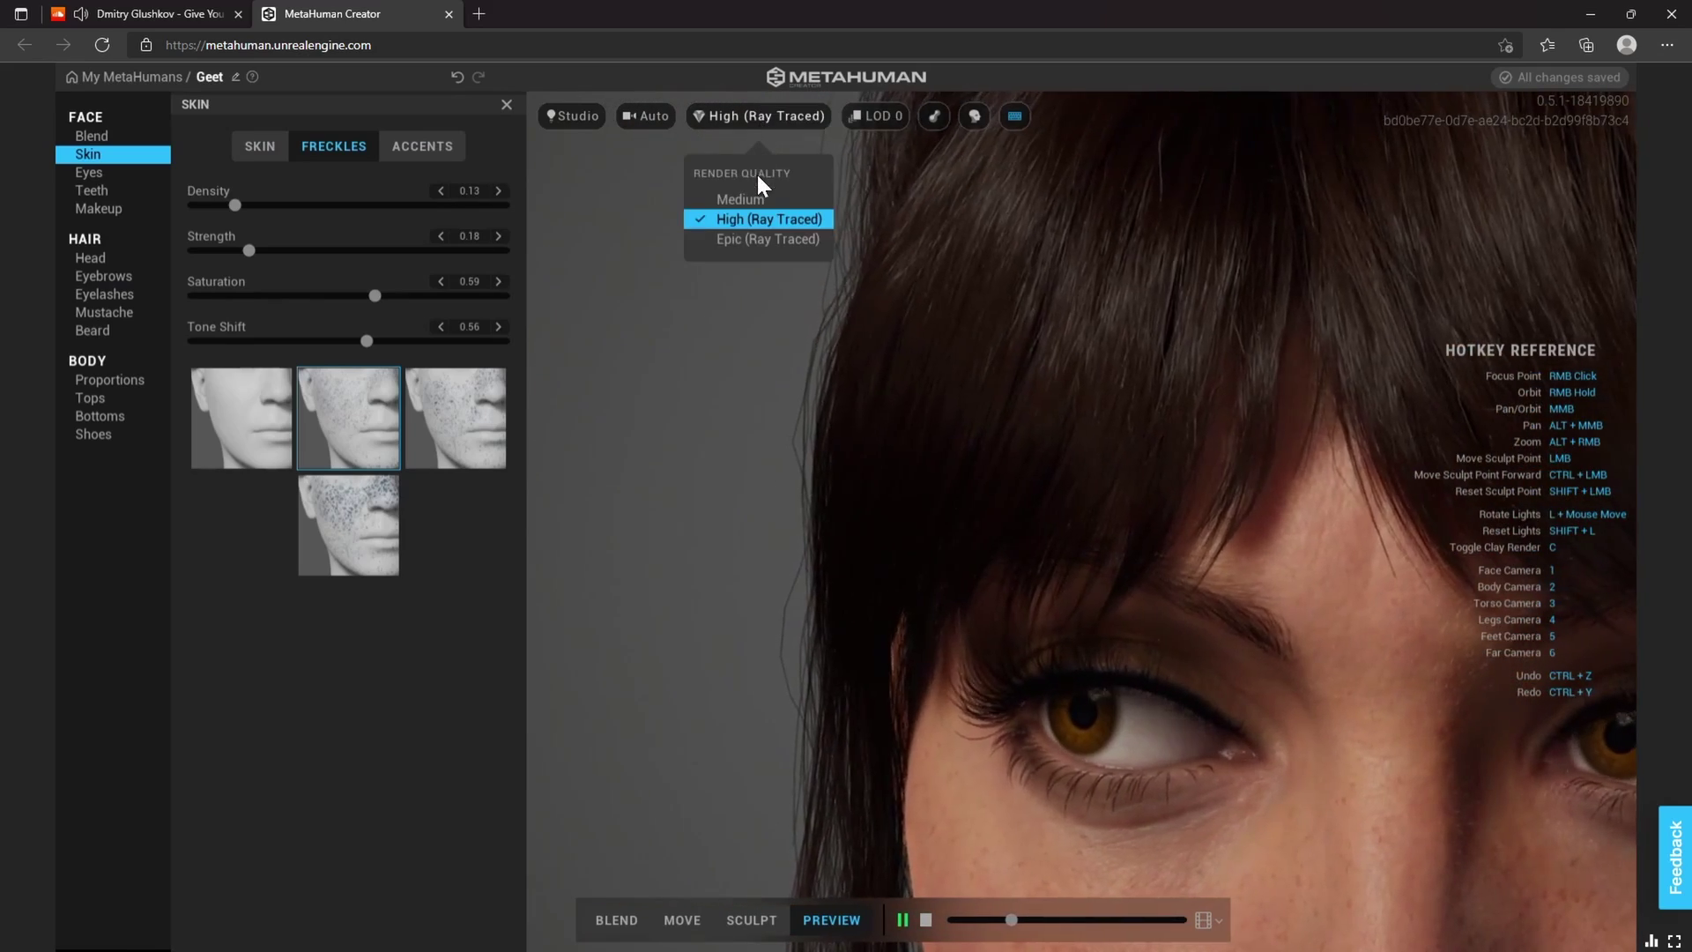
{"action": "left_click", "coordinate": [754, 200]}
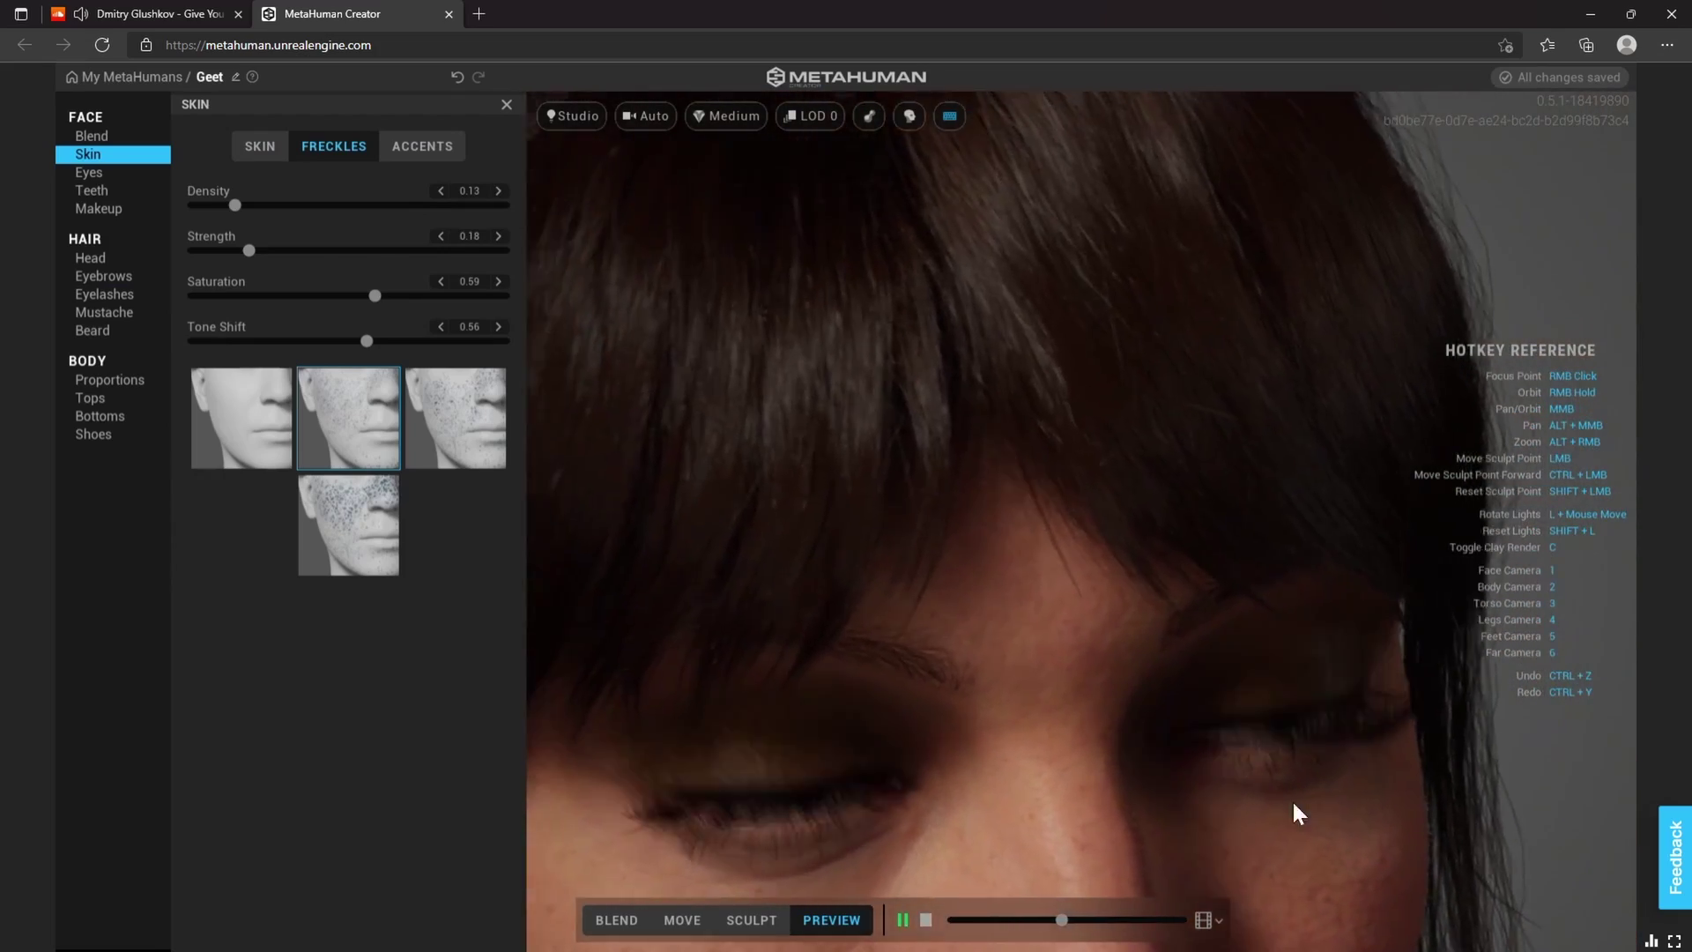
{"action": "key", "text": "1"}
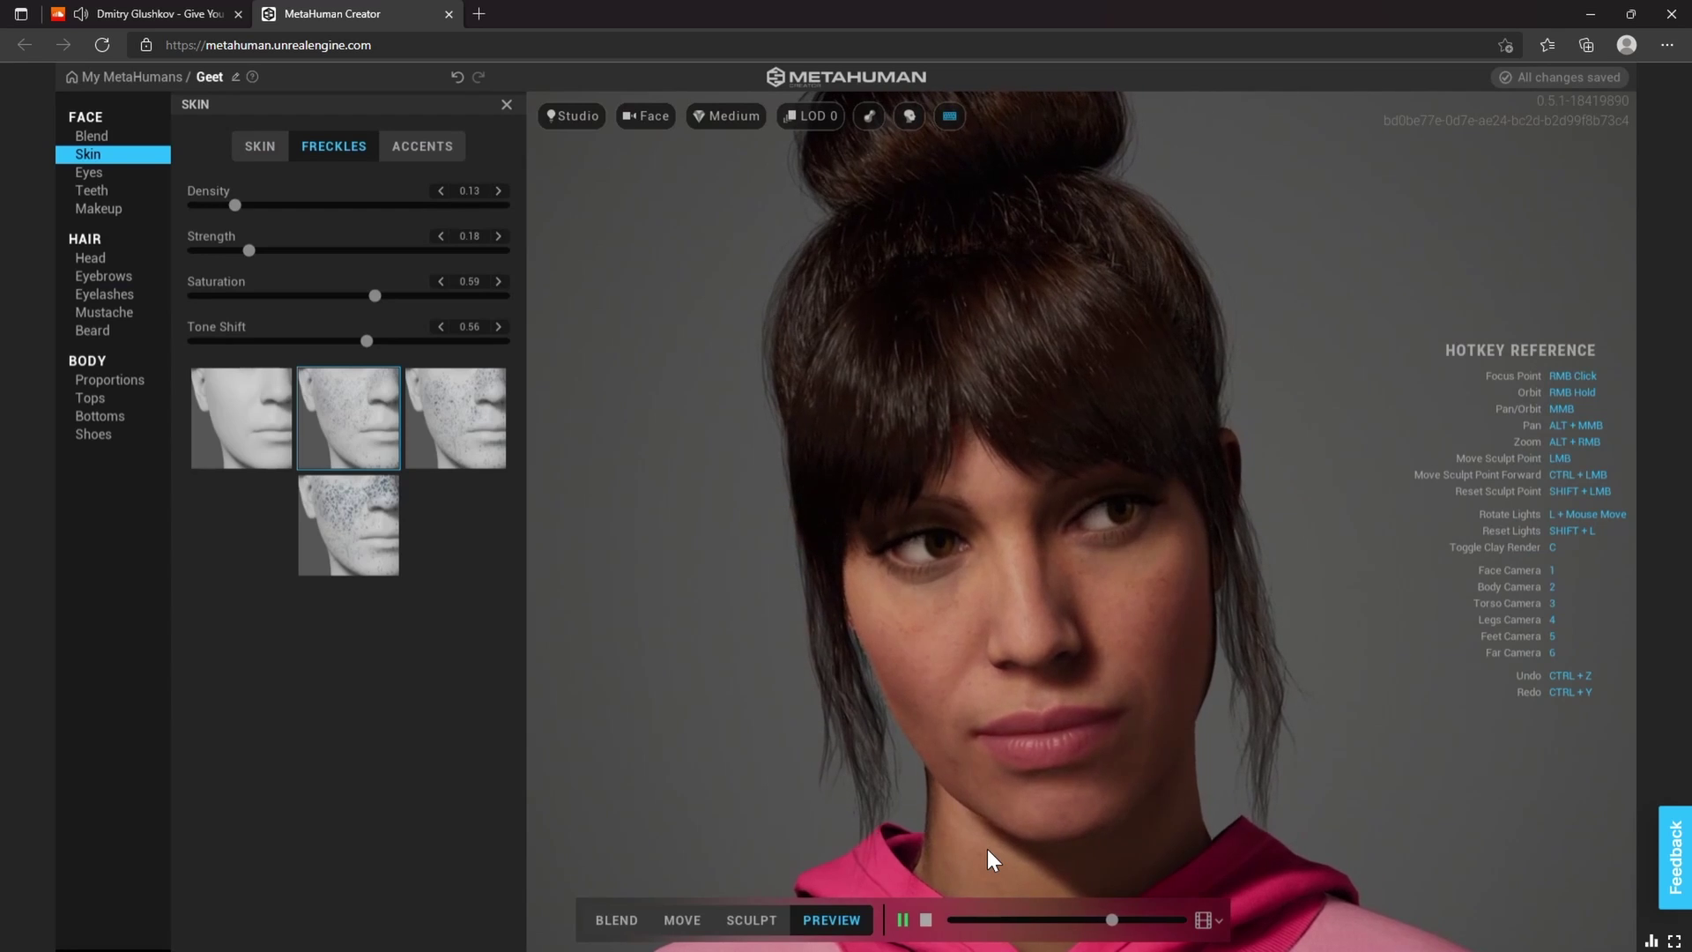
{"action": "key", "text": "2"}
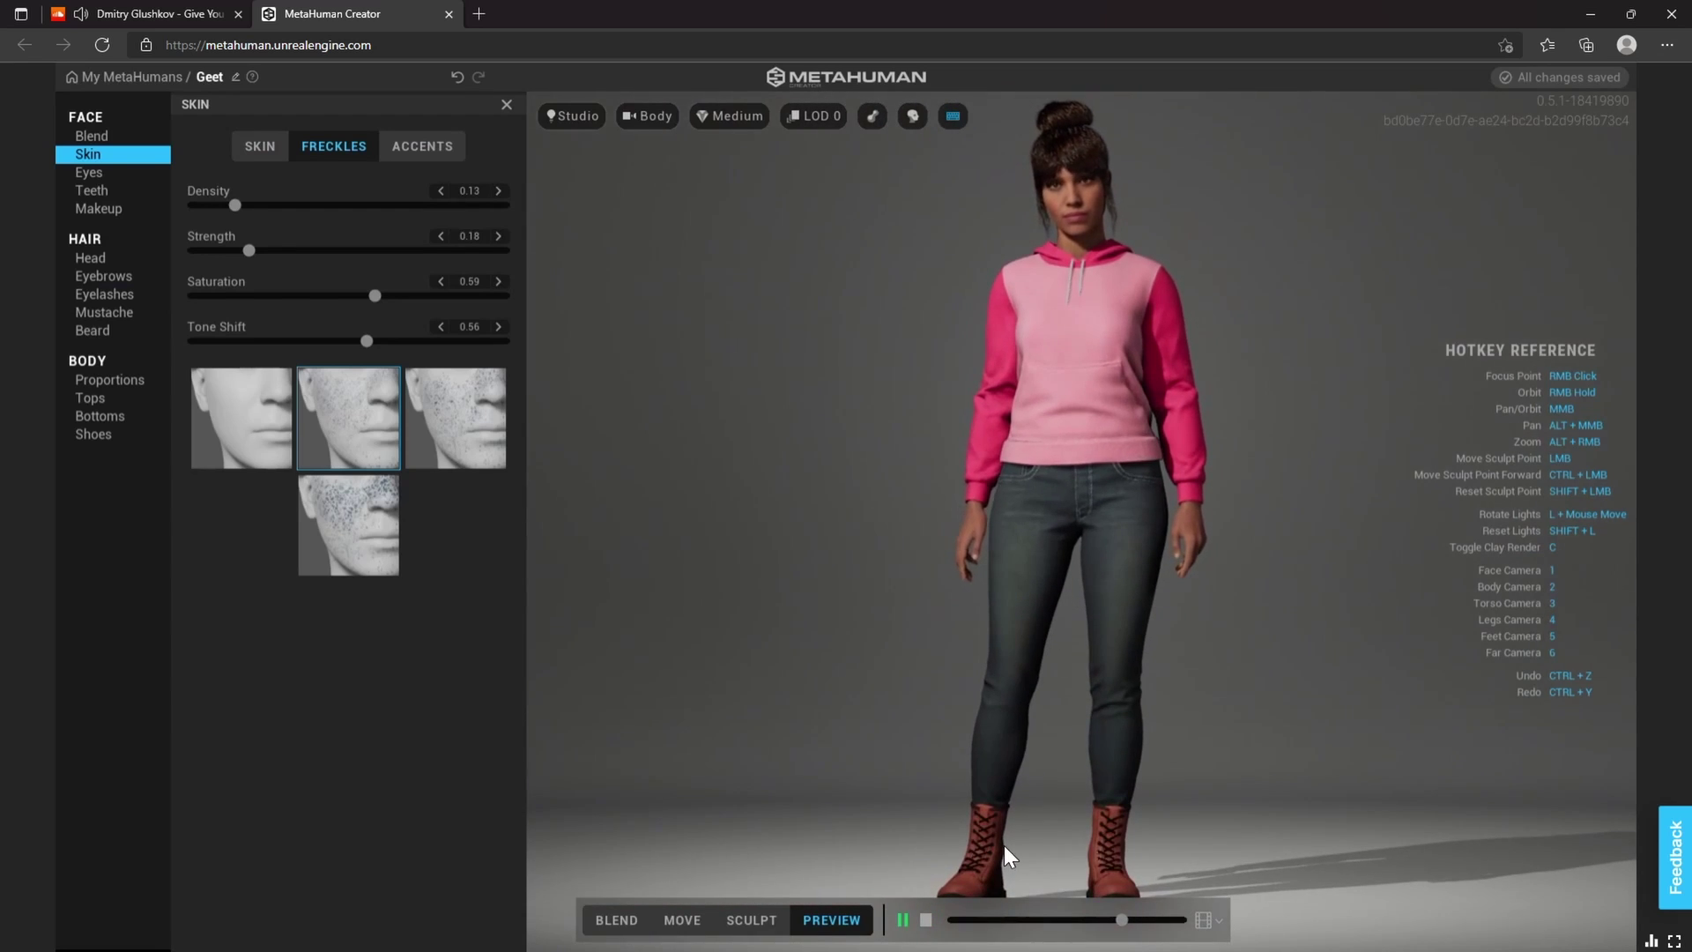